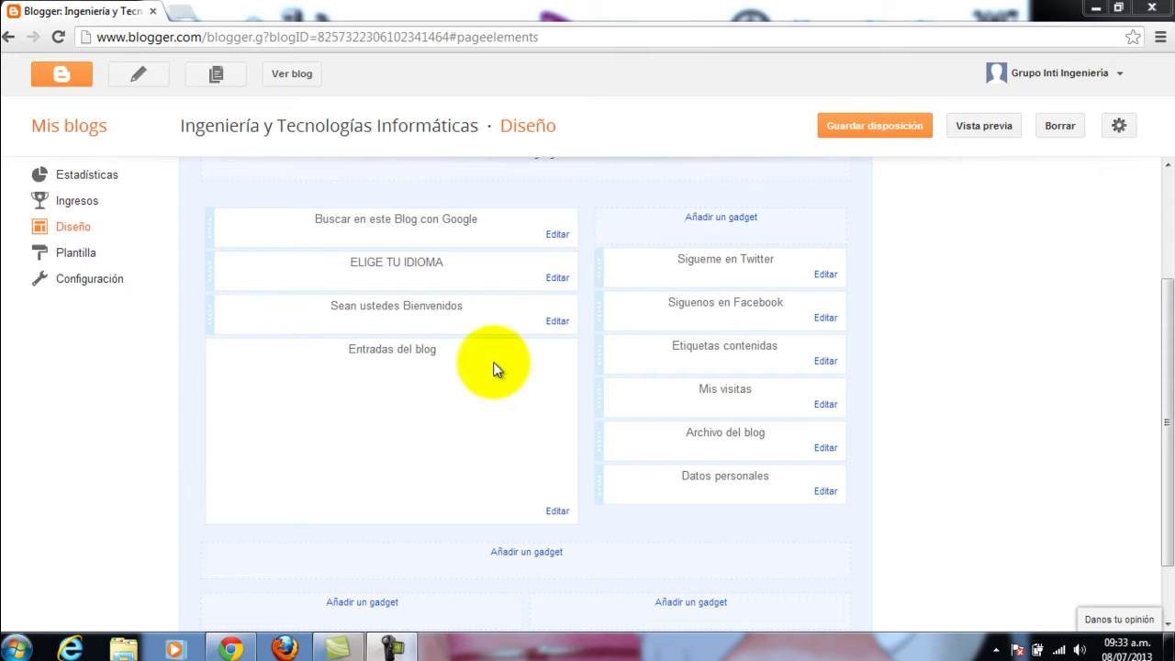
Open the published blog and review its header, gadgets and posts down to the footer
drag(1167, 333, 1169, 221)
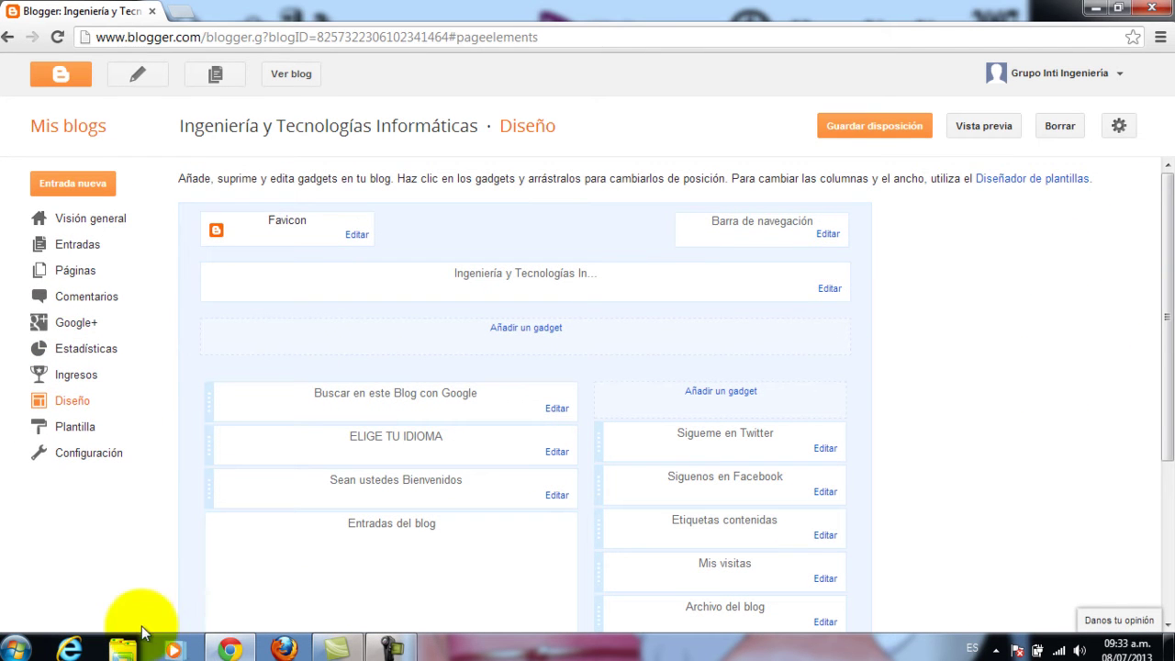
click(289, 73)
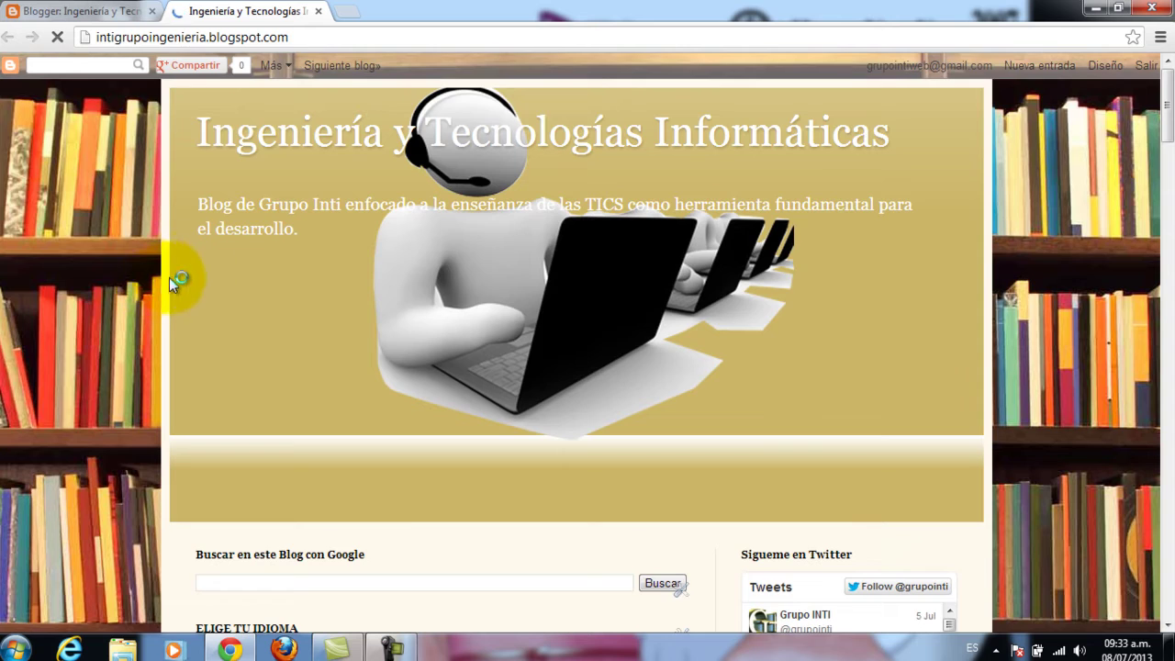
scroll(275, 240, down, 1)
scroll(278, 237, down, 4)
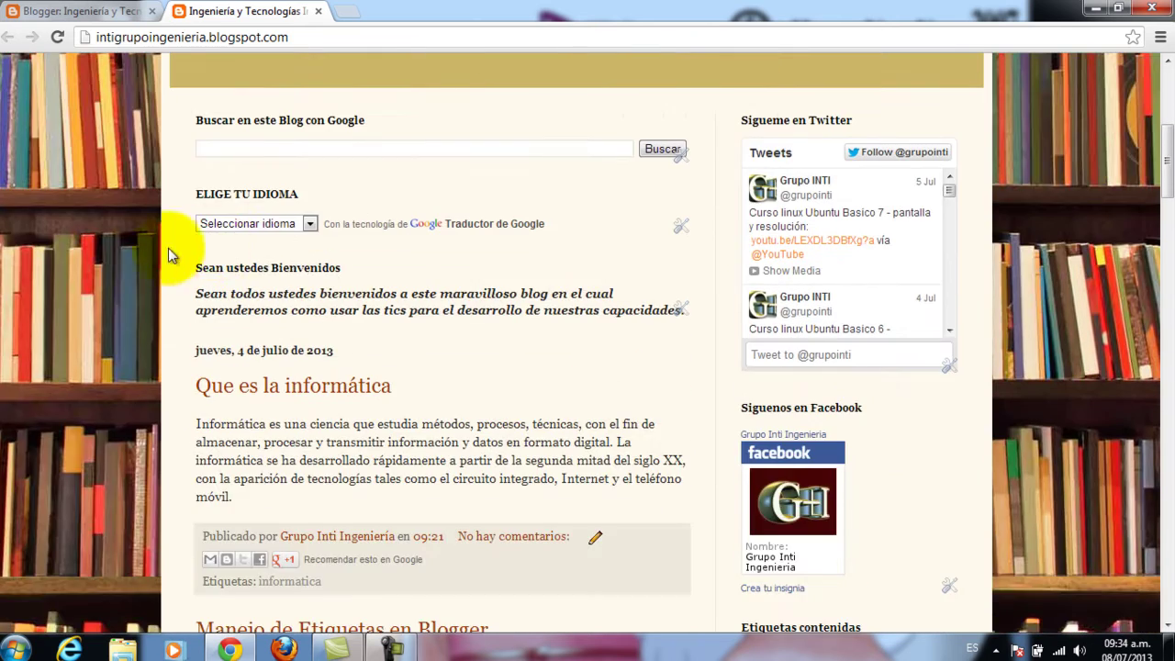
scroll(145, 251, down, 14)
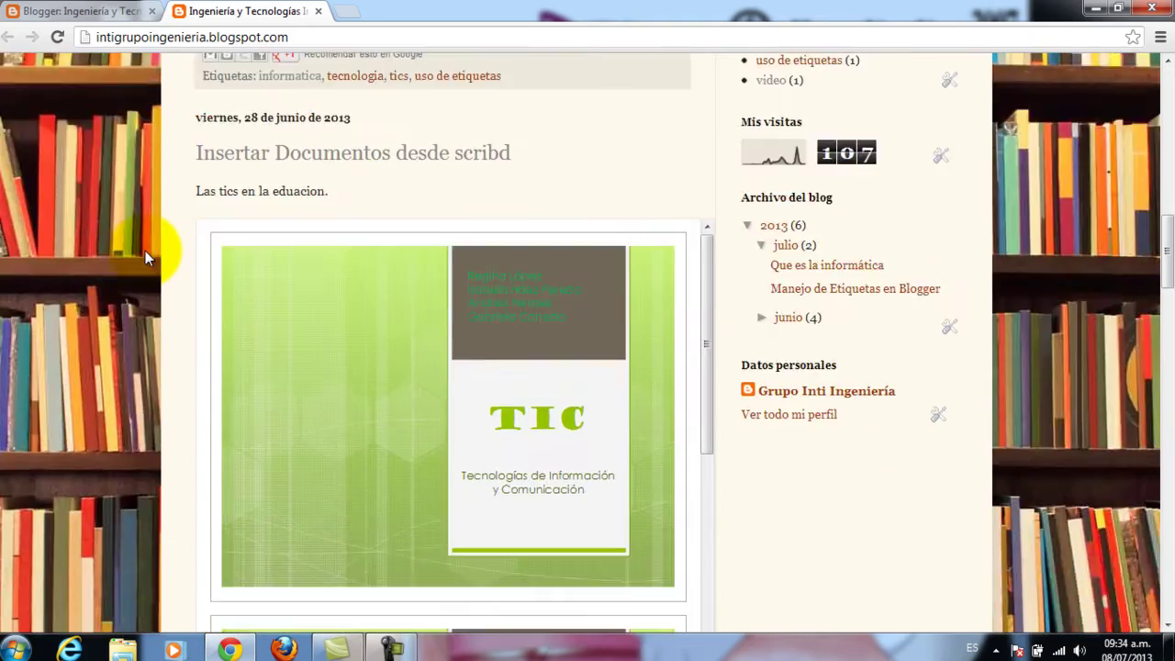
scroll(147, 248, down, 15)
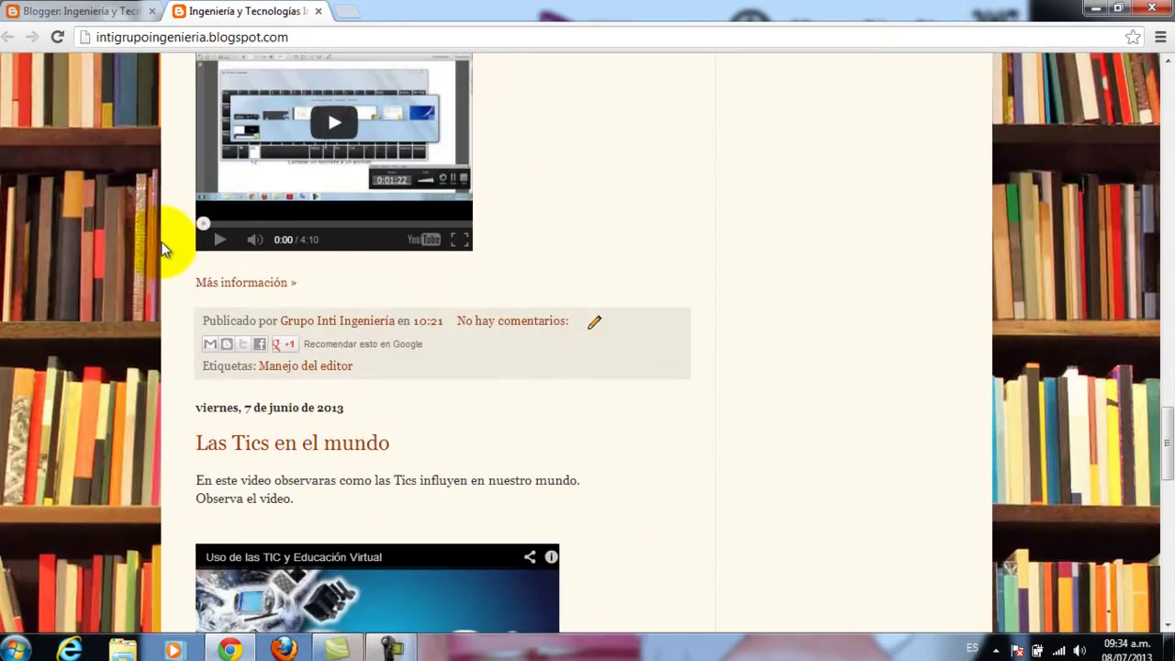
scroll(165, 246, down, 7)
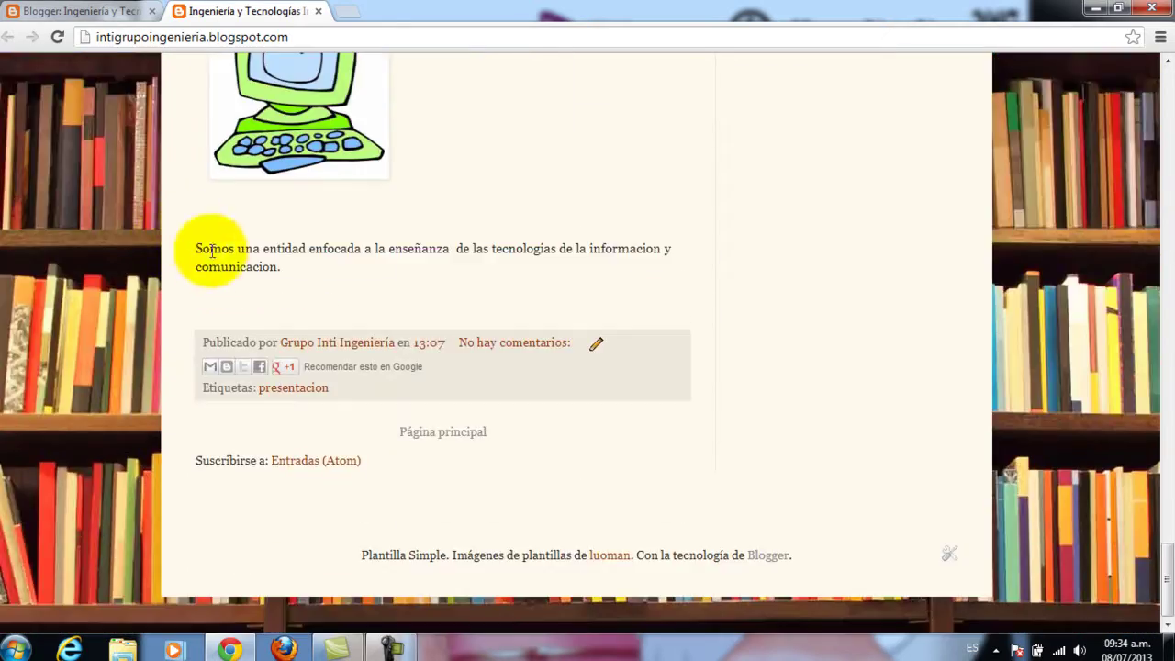
scroll(211, 275, up, 5)
scroll(225, 301, up, 20)
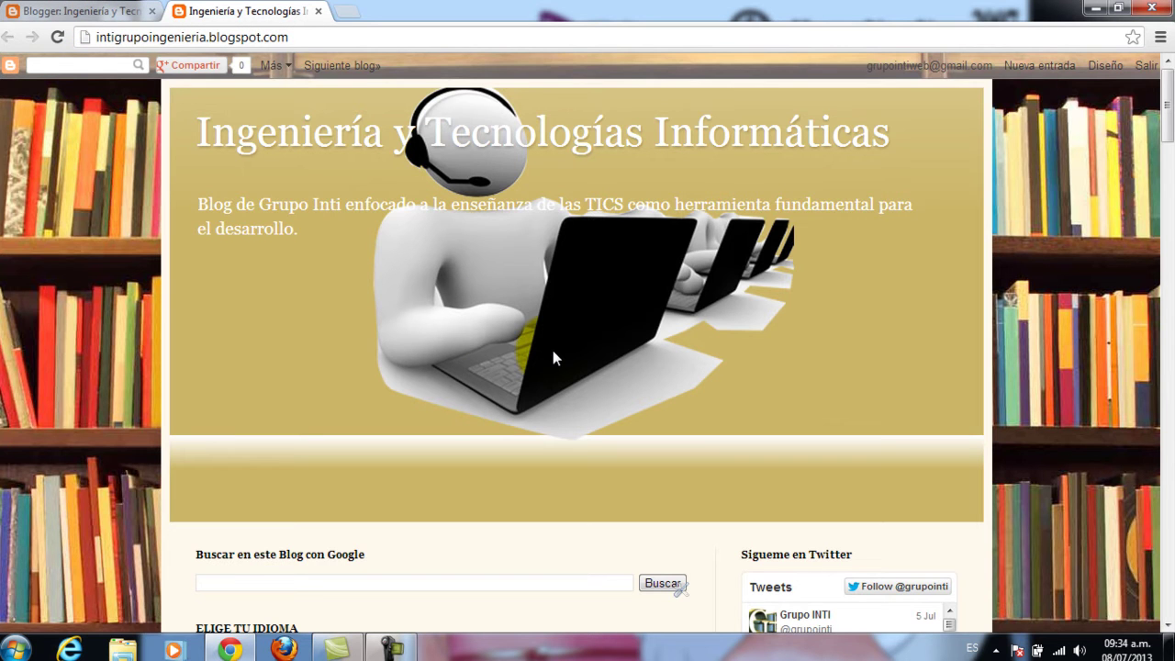
scroll(553, 350, down, 2)
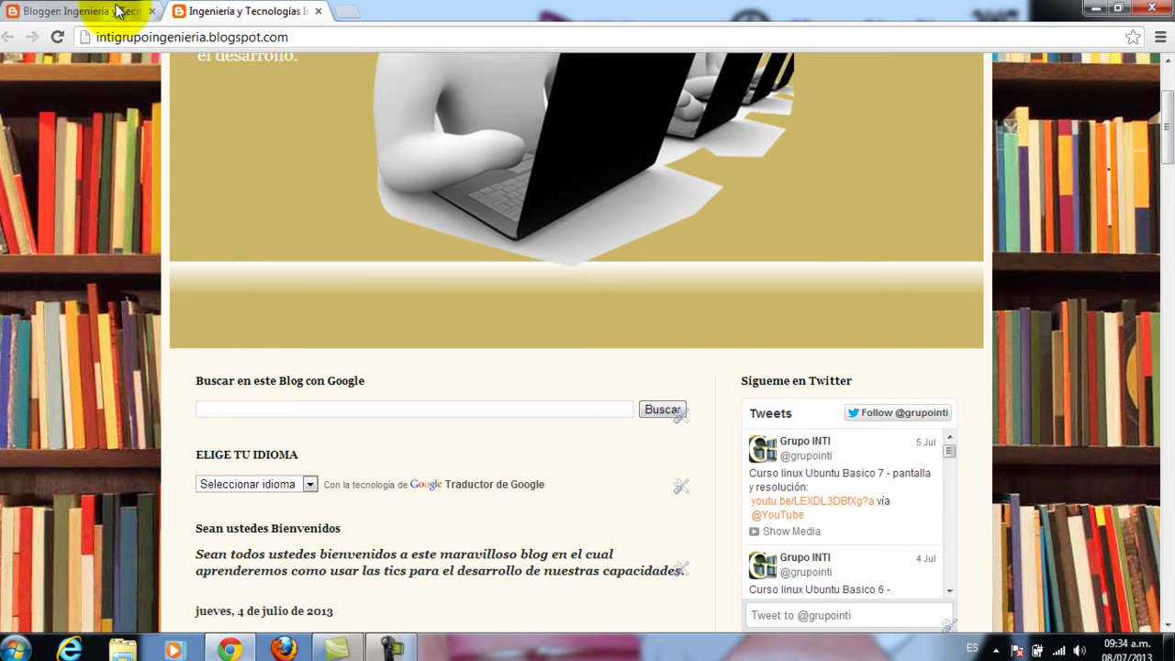
scroll(538, 463, down, 1)
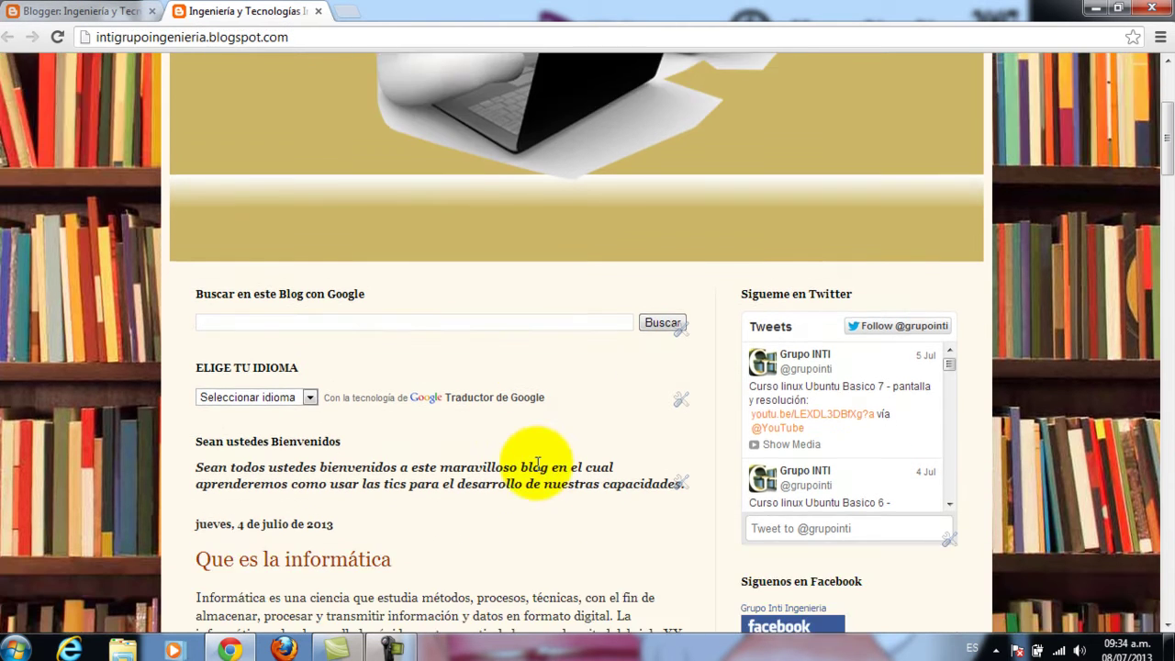
scroll(537, 464, down, 1)
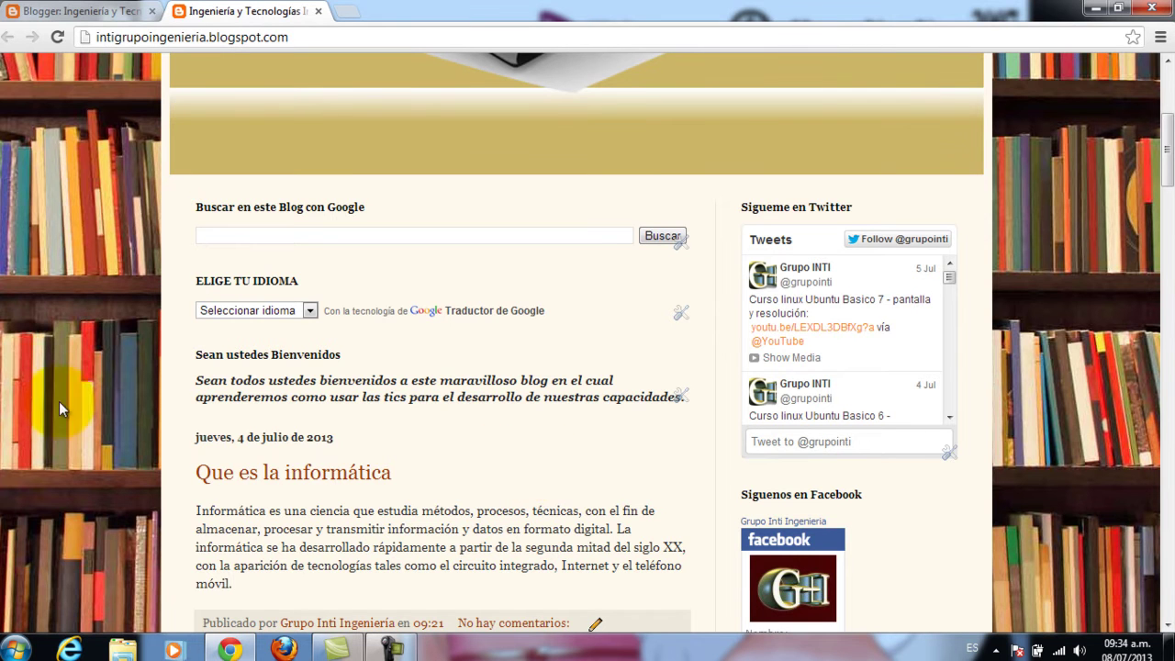
Return to the blog's layout editor and start adding a gadget in the section beneath the blog title
click(128, 11)
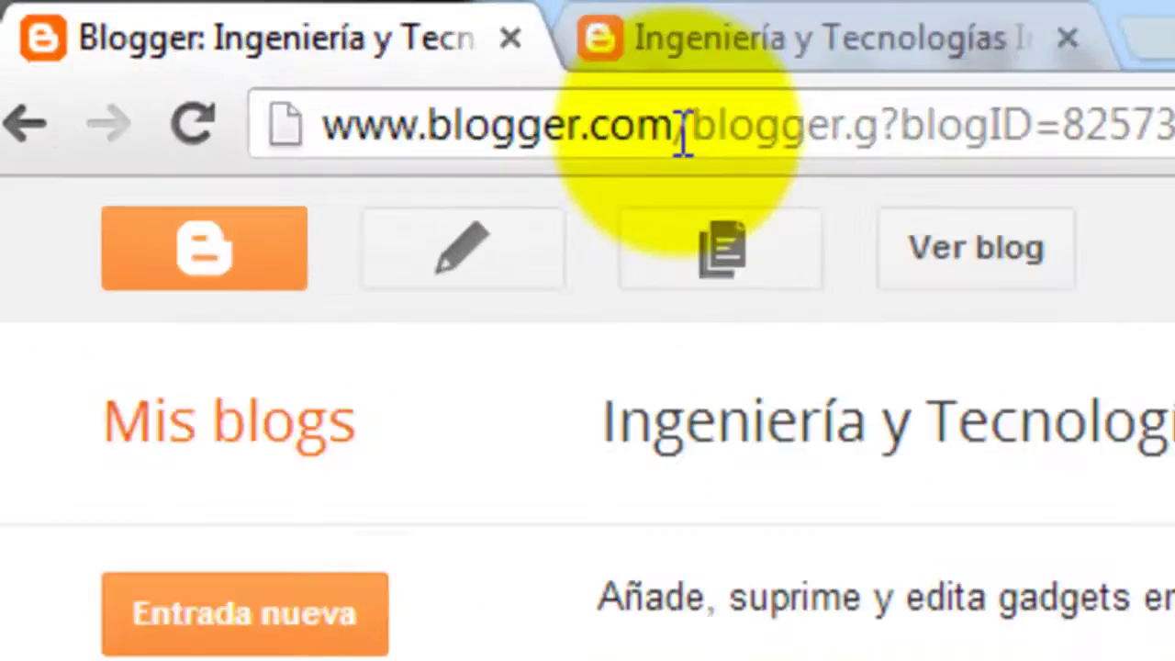
drag(203, 38, 163, 36)
drag(926, 195, 630, 223)
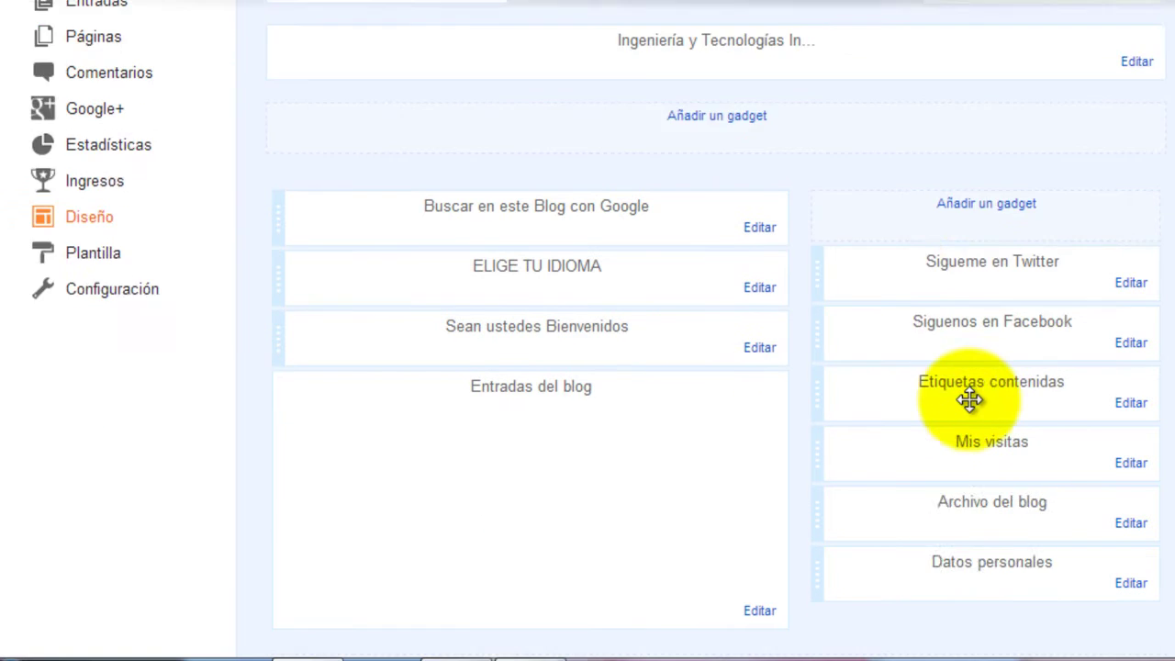
scroll(971, 400, down, 2)
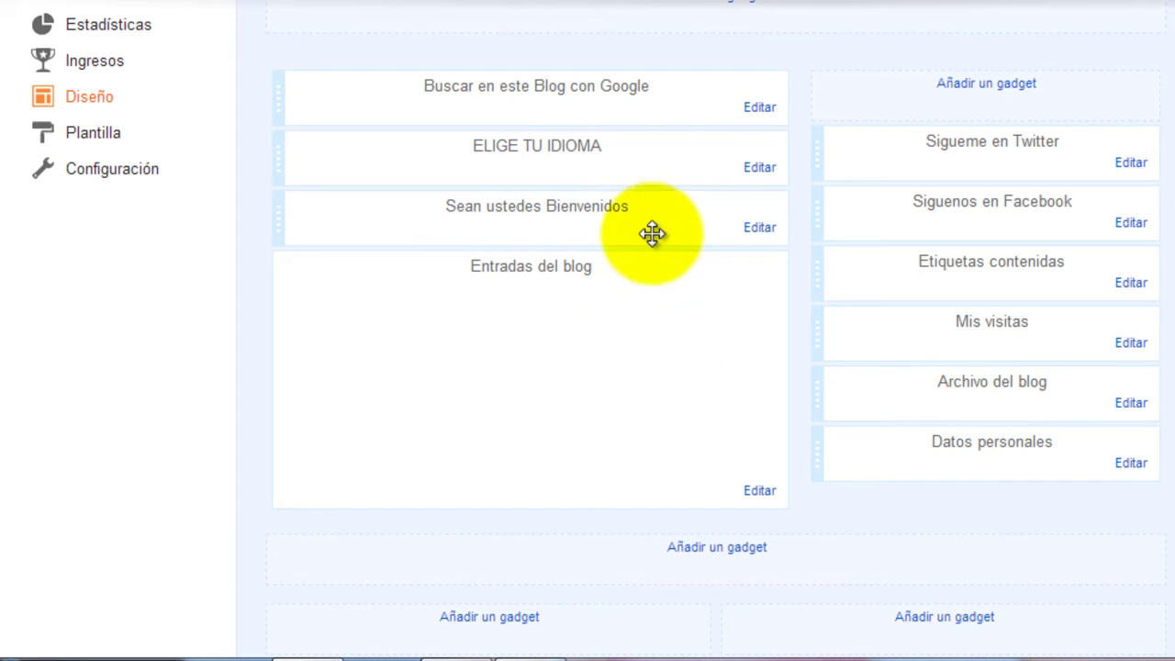
scroll(633, 271, up, 2)
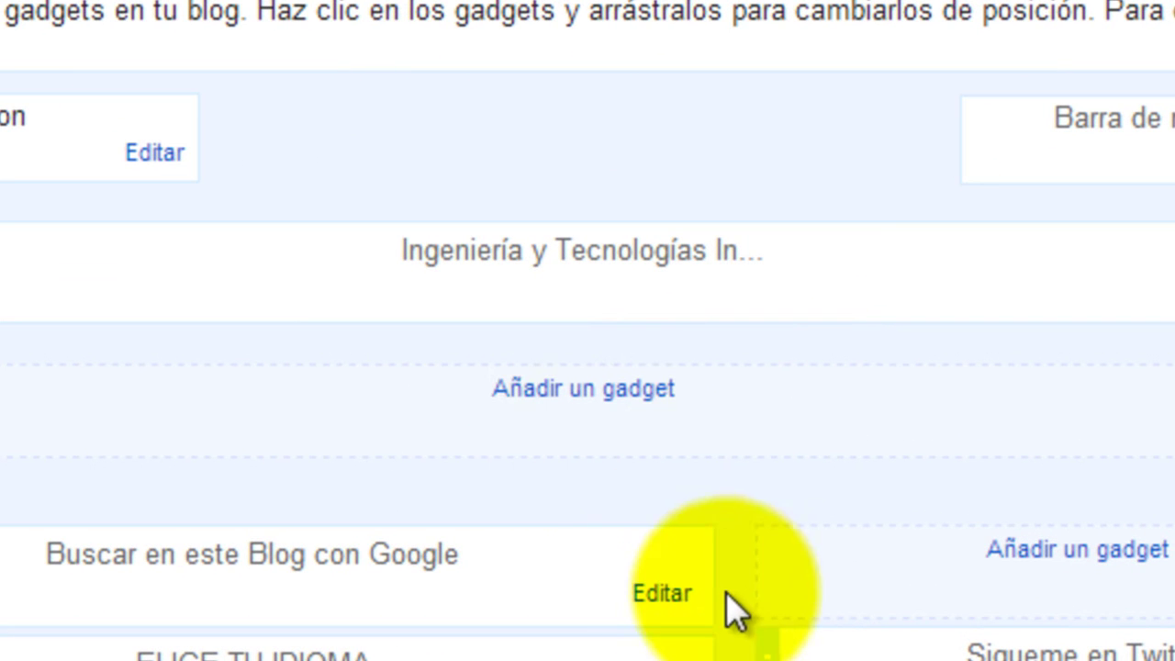
click(624, 404)
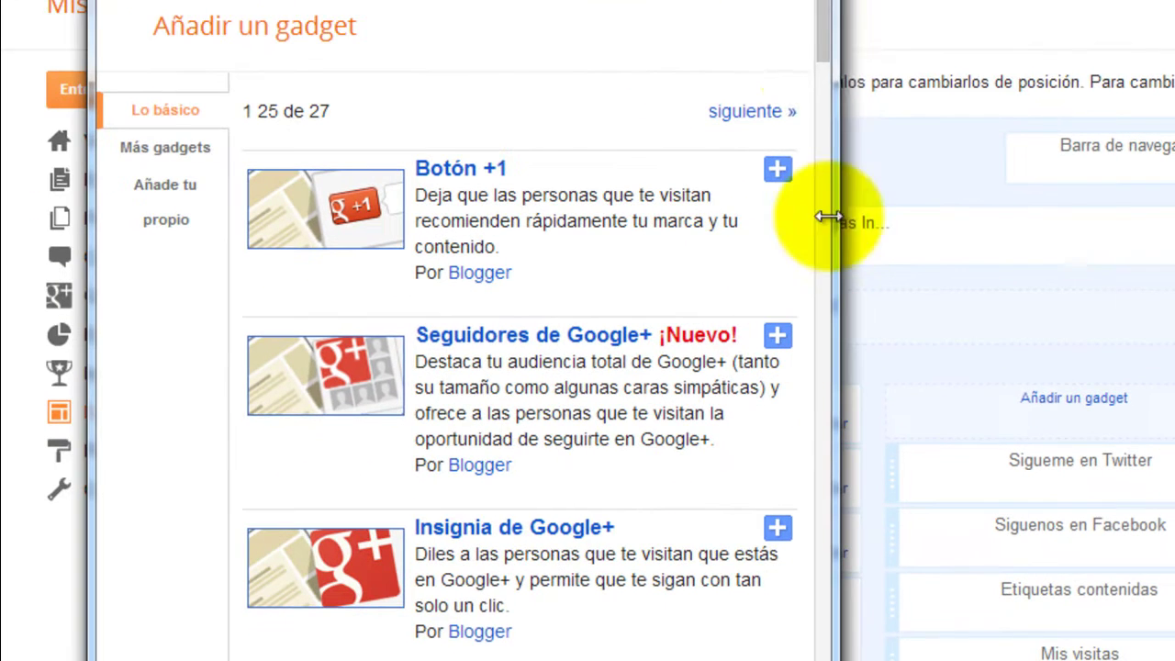
Choose the Encuesta gadget from the basic gadgets to create a poll
drag(823, 46, 851, 69)
scroll(680, 147, down, 4)
scroll(668, 174, down, 5)
scroll(444, 254, down, 6)
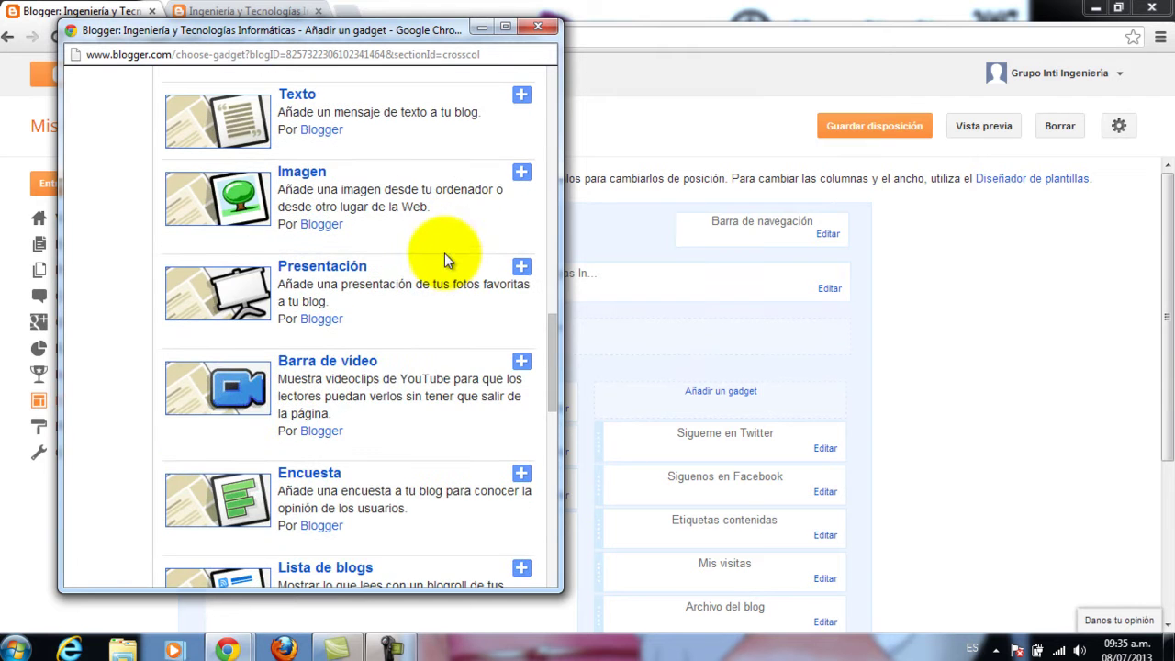
scroll(444, 253, down, 1)
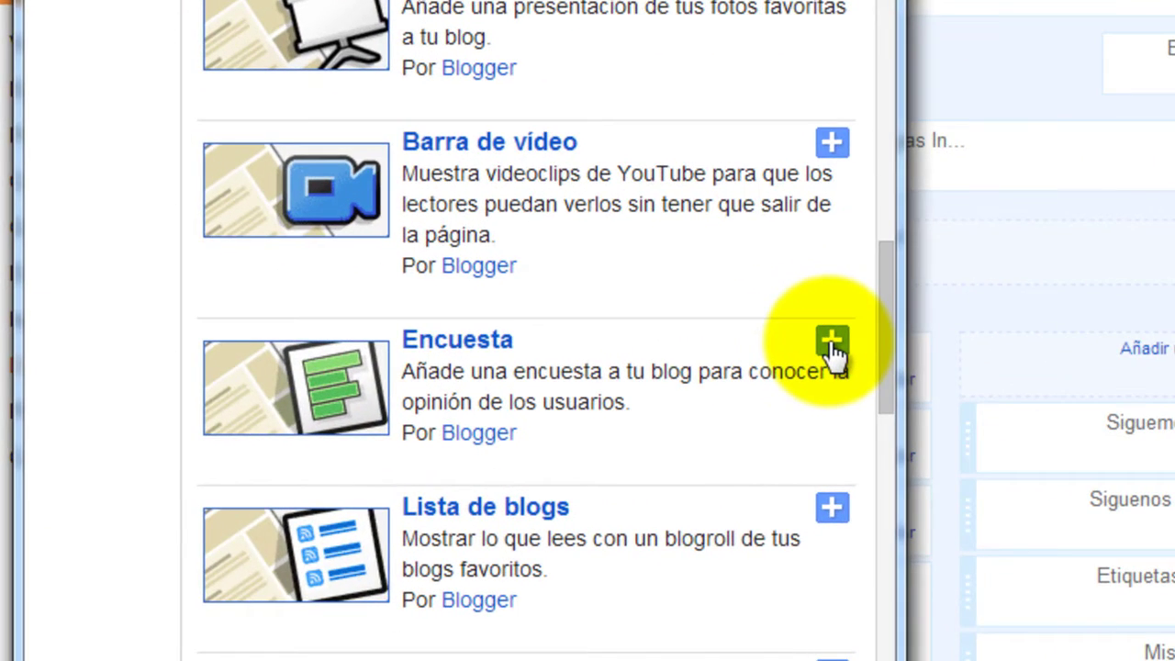
click(833, 347)
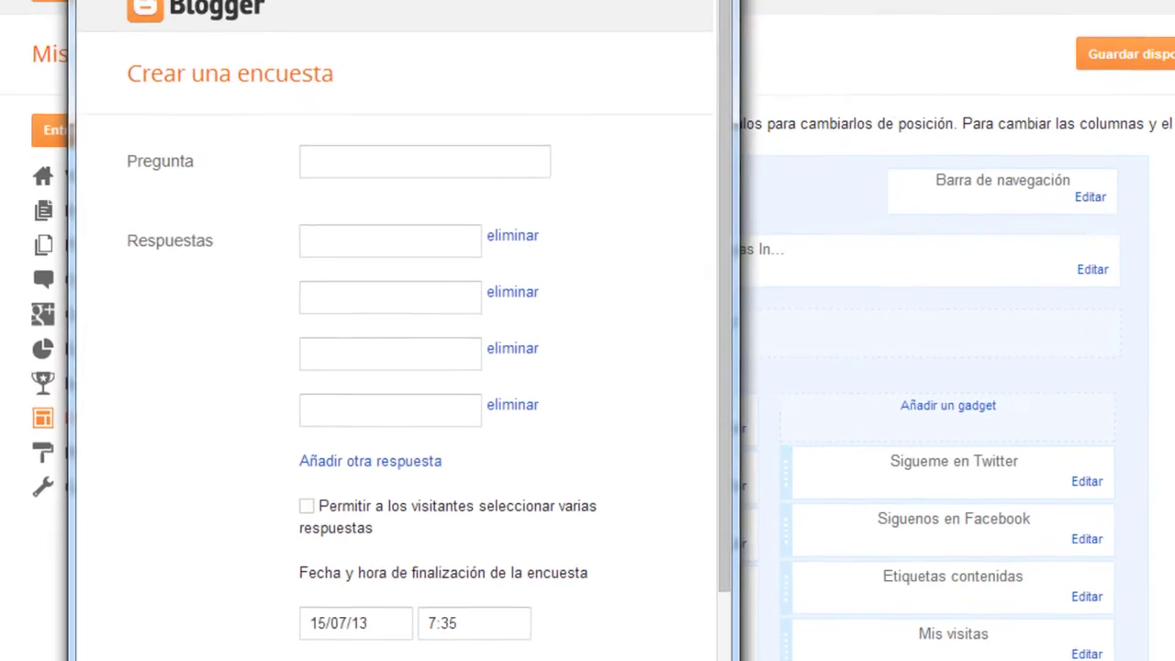
Enter "¿Que herramienta TIC usa mas?" as the poll question
scroll(625, 184, down, 1)
scroll(613, 219, up, 1)
click(610, 190)
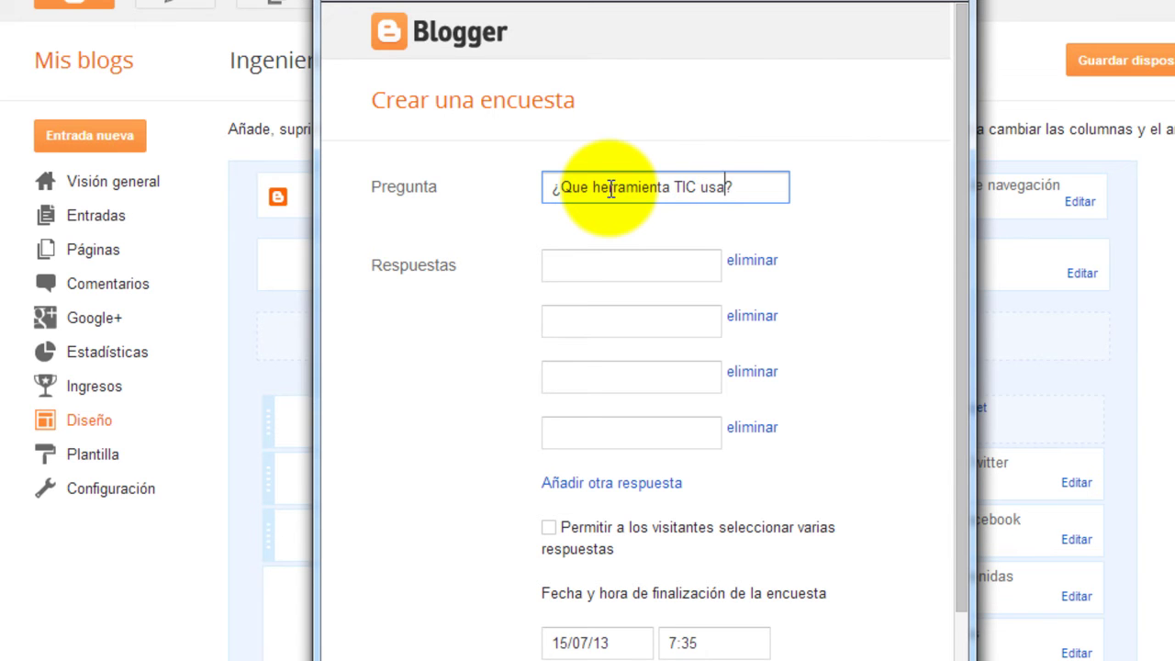
text(s)
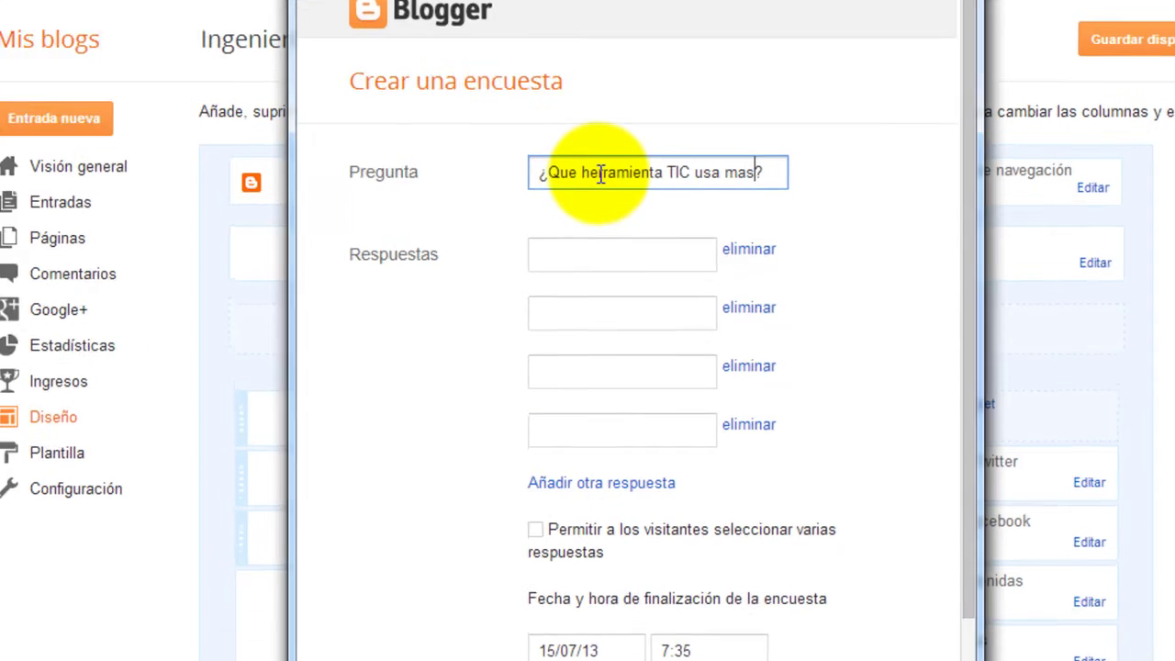
click(616, 262)
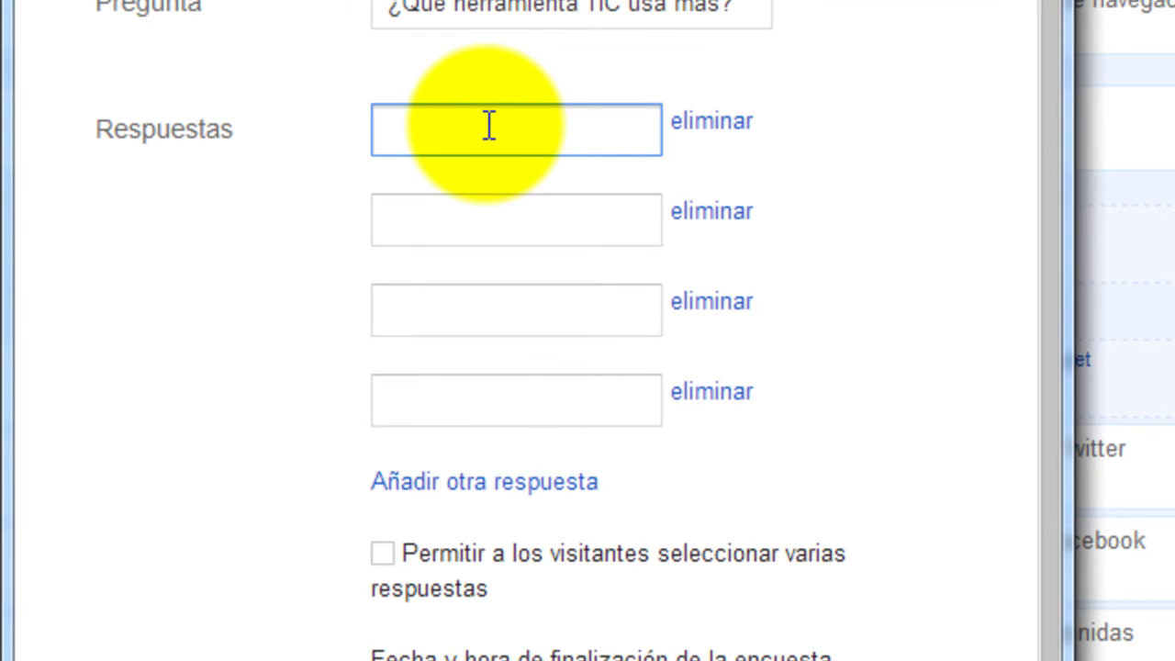
text(Internet)
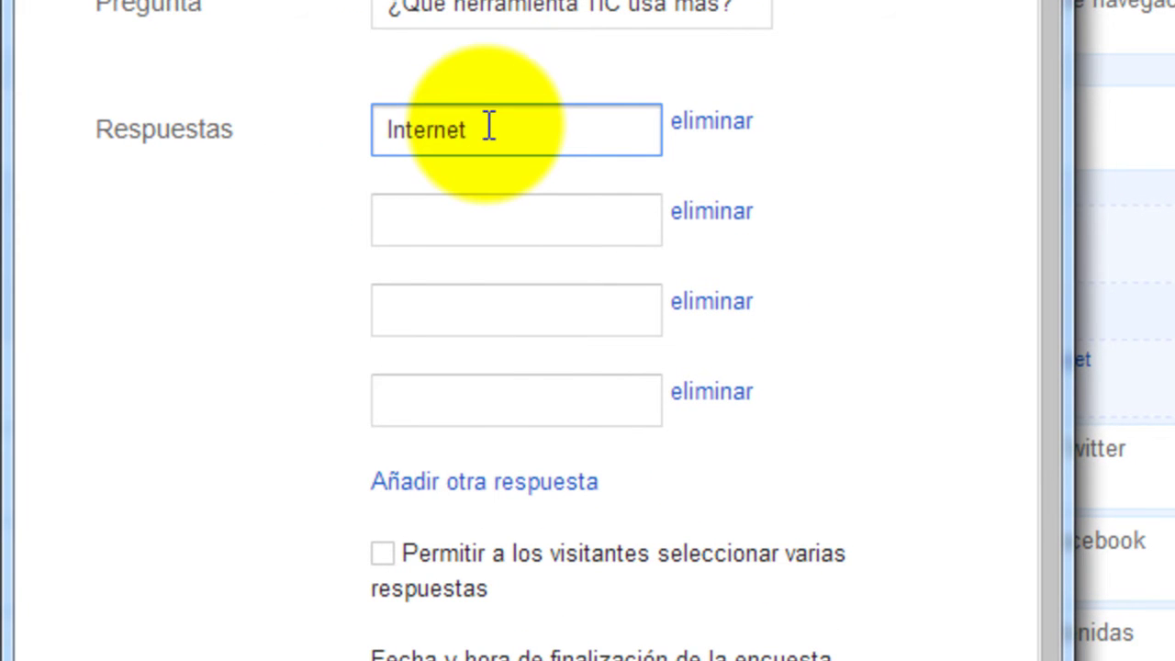
click(433, 223)
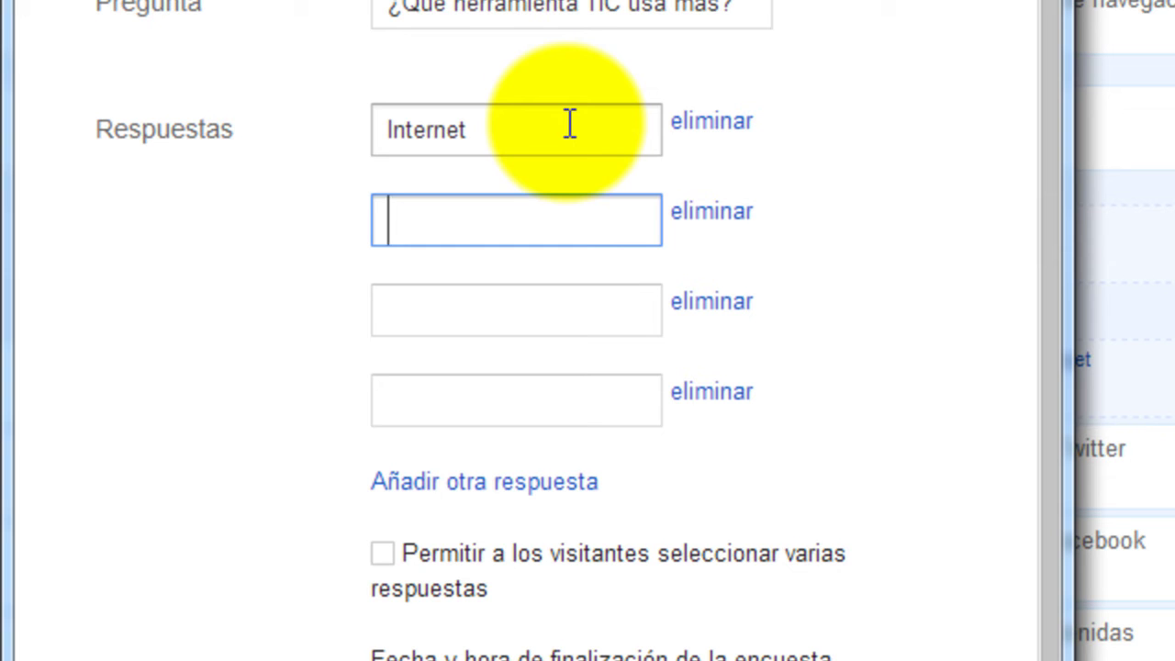
drag(569, 124, 295, 124)
key(BackSpace)
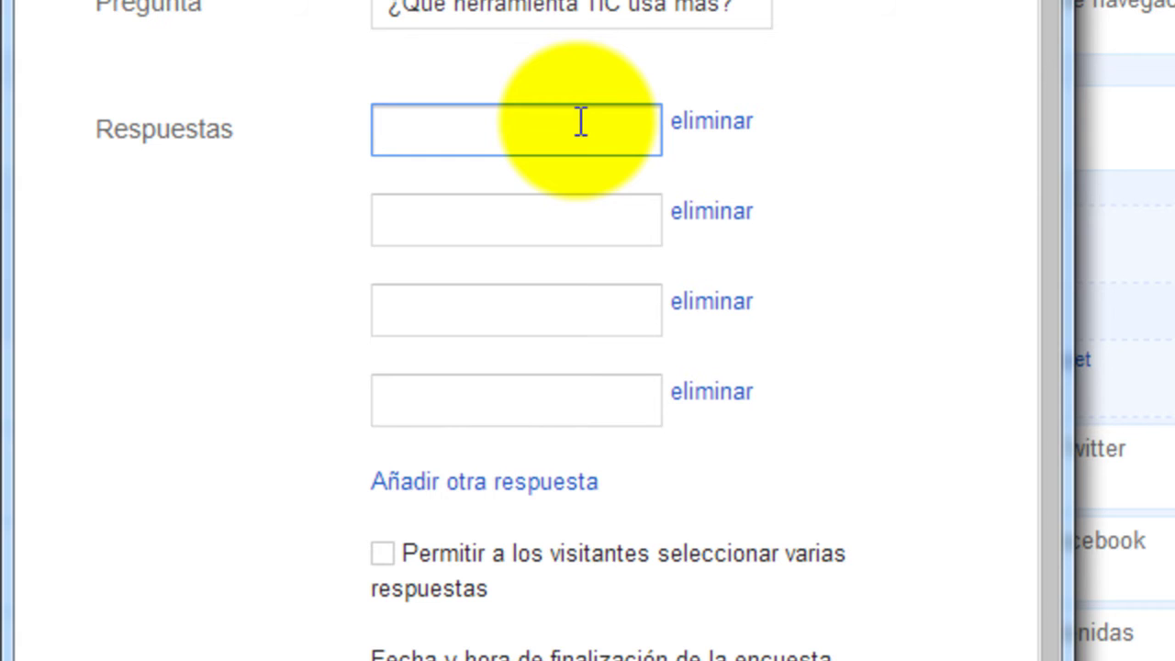
Enter "Correo Electronico", "Redes Sociales" and "Google" as the first three poll answers
text(Correo Electronico)
click(496, 218)
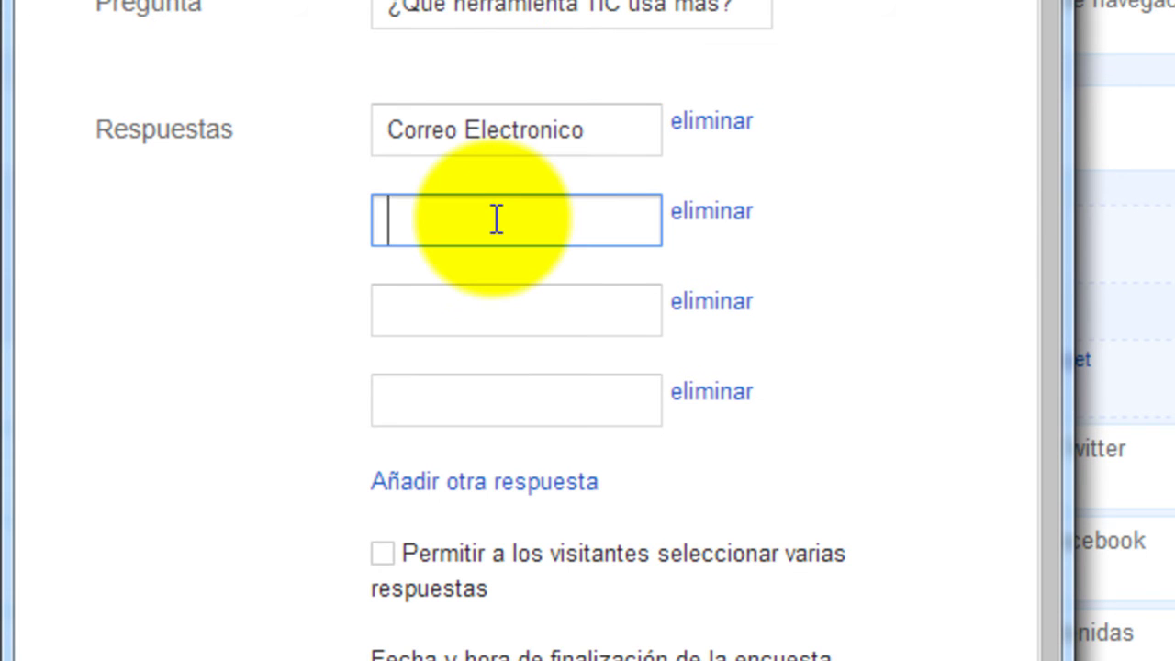
text(Redes Sociales)
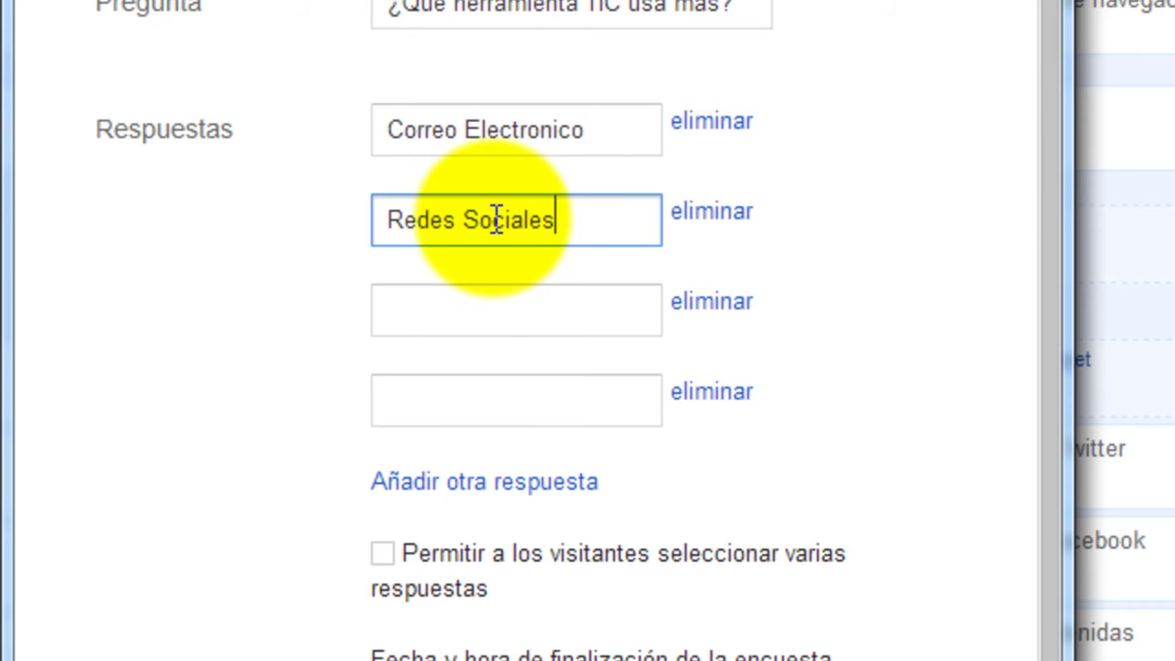
click(412, 311)
text(Google)
Add a fifth answer field to the poll and enter "Enciclopedias web" as the fourth answer
click(402, 386)
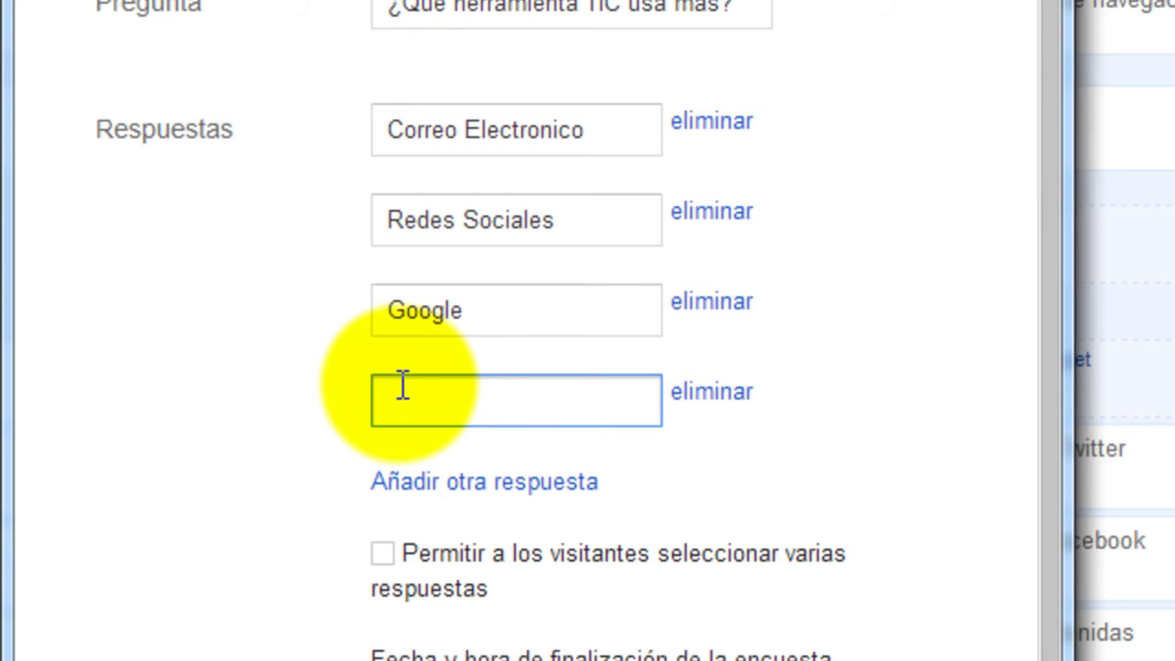
drag(1057, 161, 1043, 198)
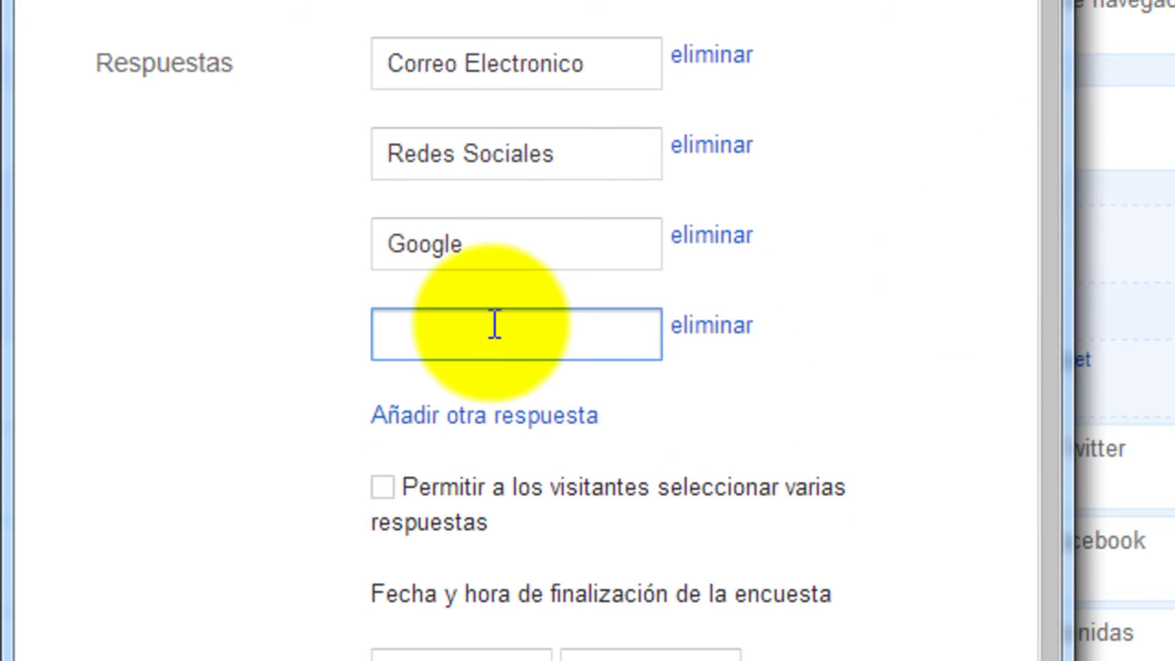
scroll(490, 428, down, 1)
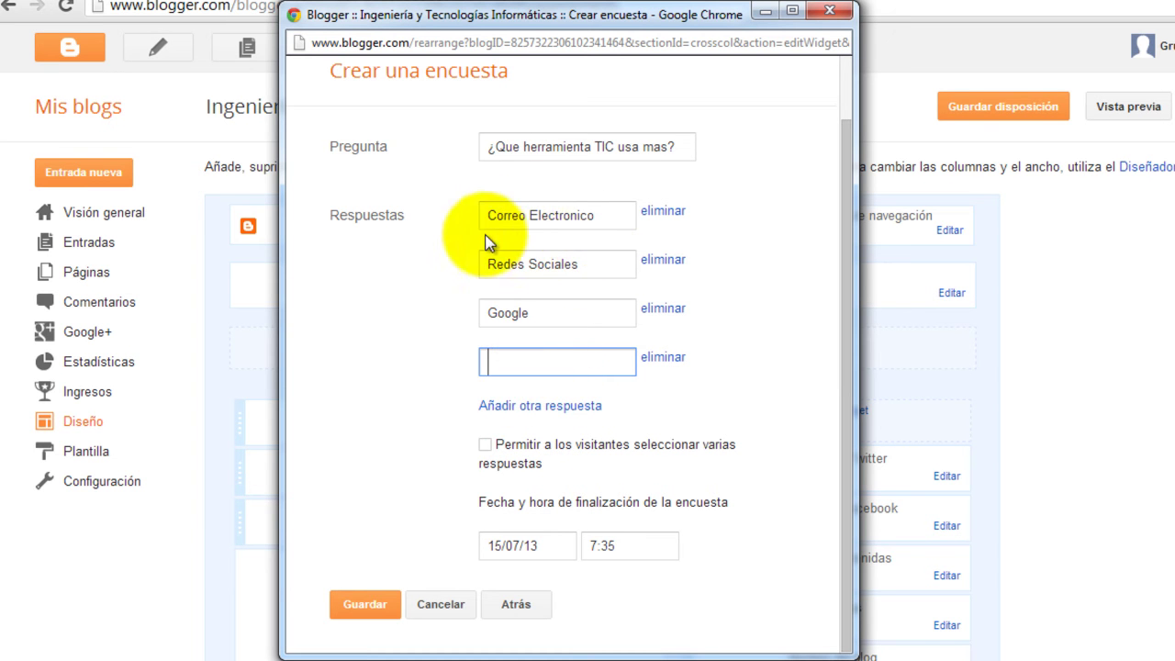
click(570, 406)
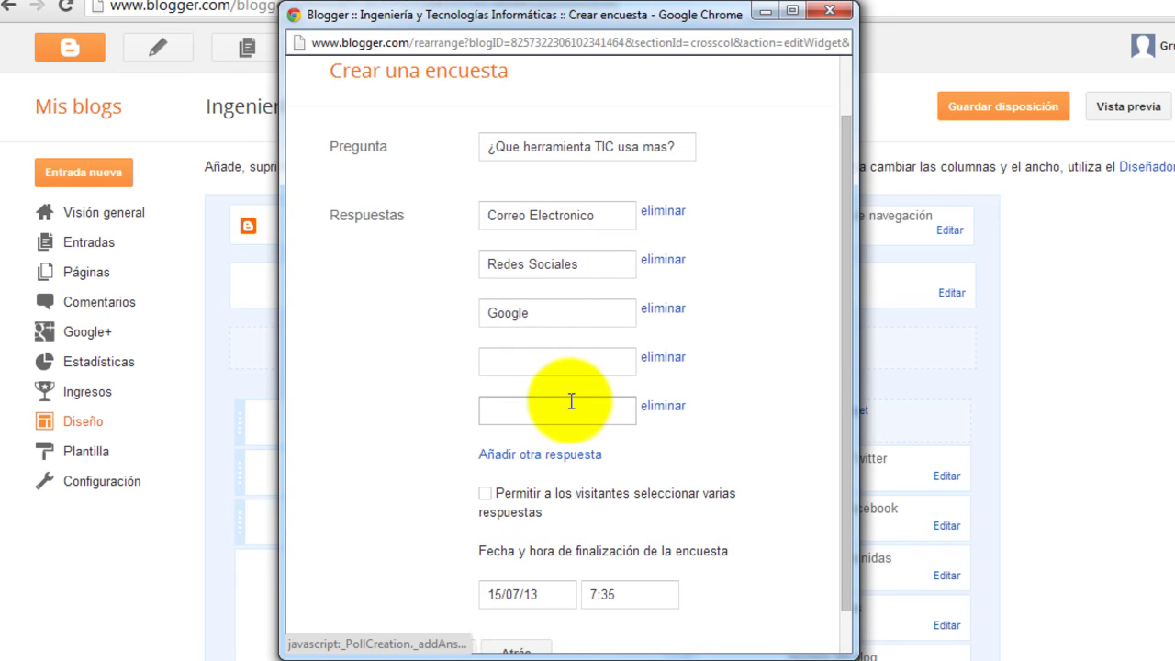
click(512, 410)
click(526, 366)
click(561, 313)
click(546, 368)
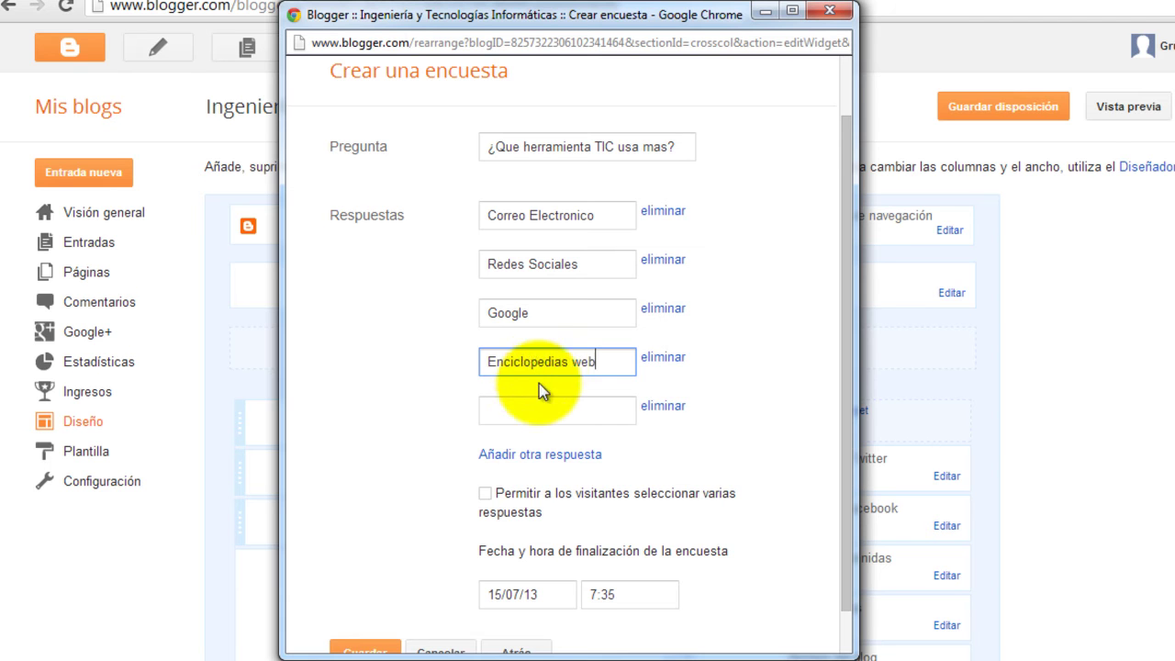
Enter "Medios de Comunicacion web" as the fifth answer and correct its spelling to "Comunicación"
click(521, 418)
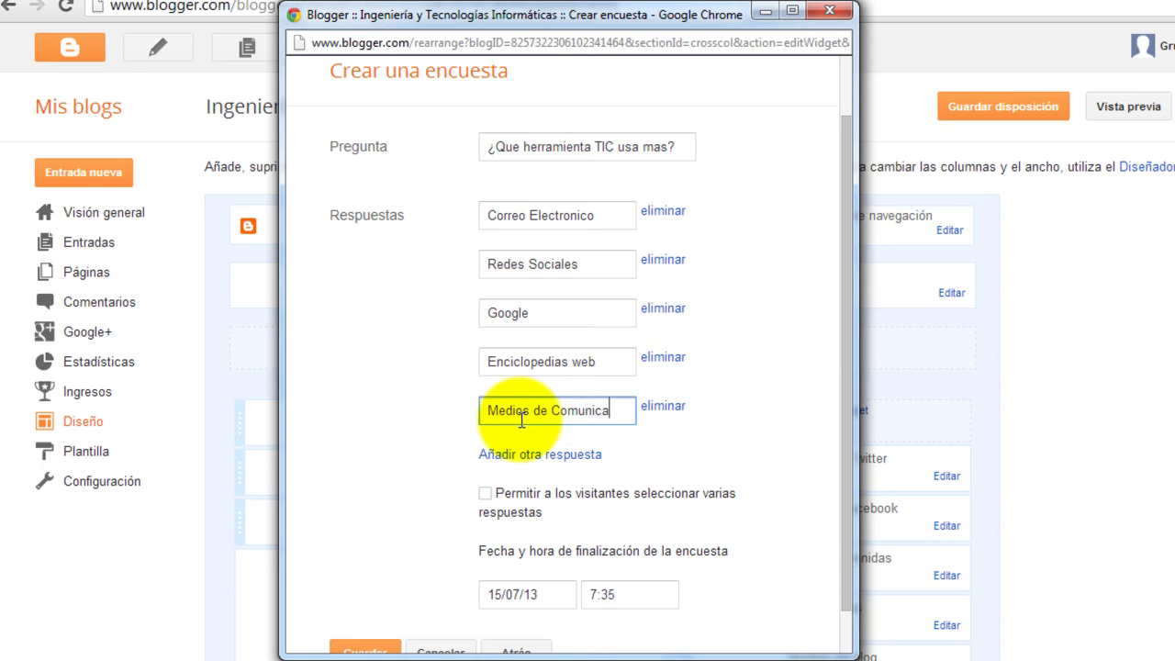
text(on web)
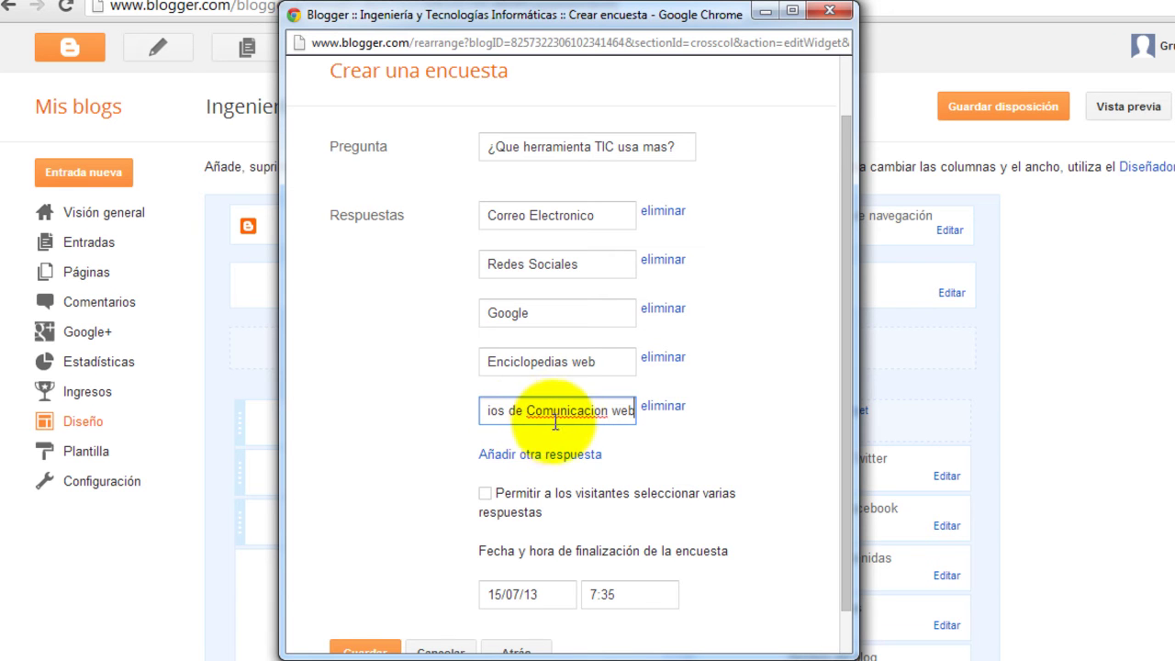
right_click(560, 415)
click(659, 238)
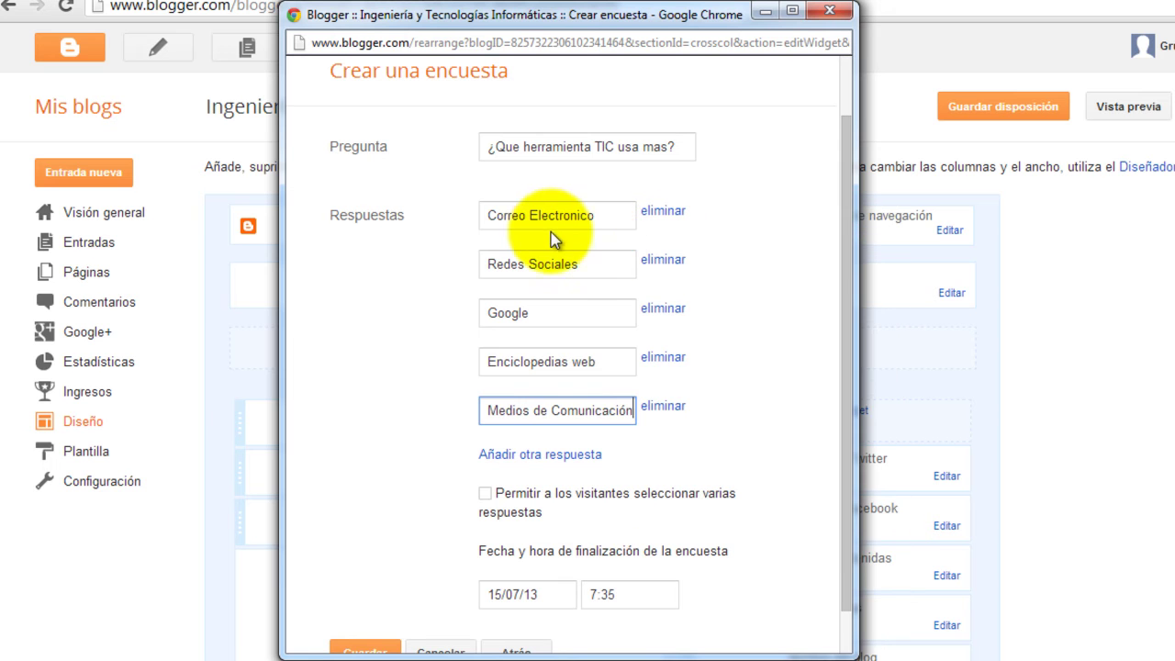
click(602, 214)
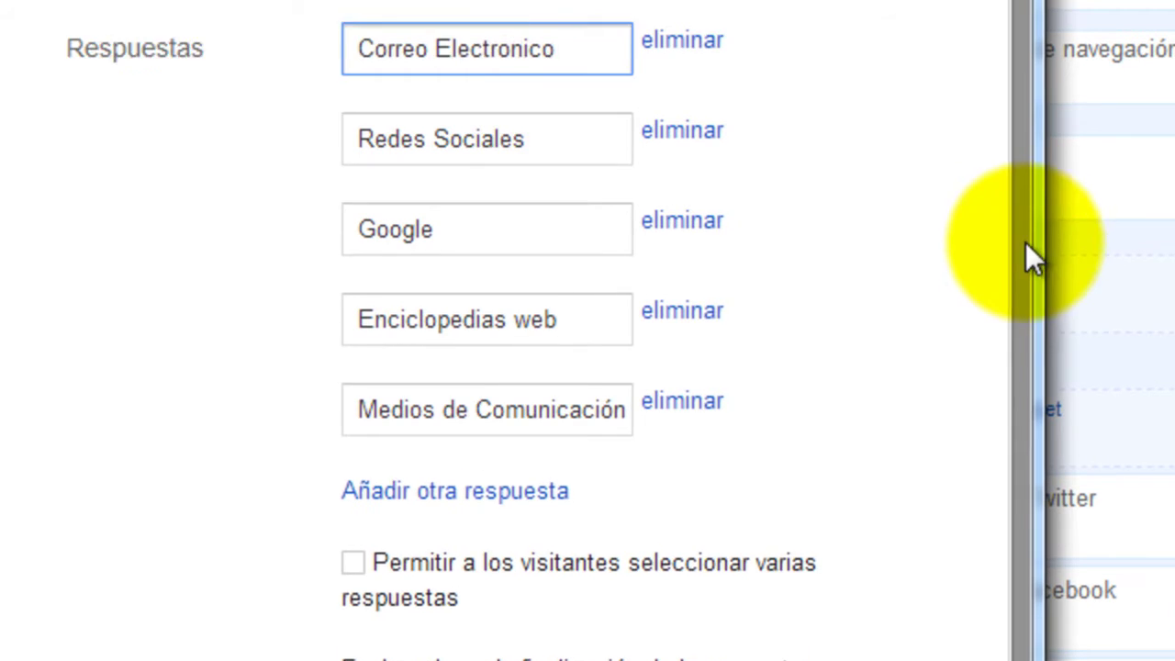
Review the five poll answers, set the poll's closing date to 15/07/14 and save the poll gadget
drag(950, 281, 980, 257)
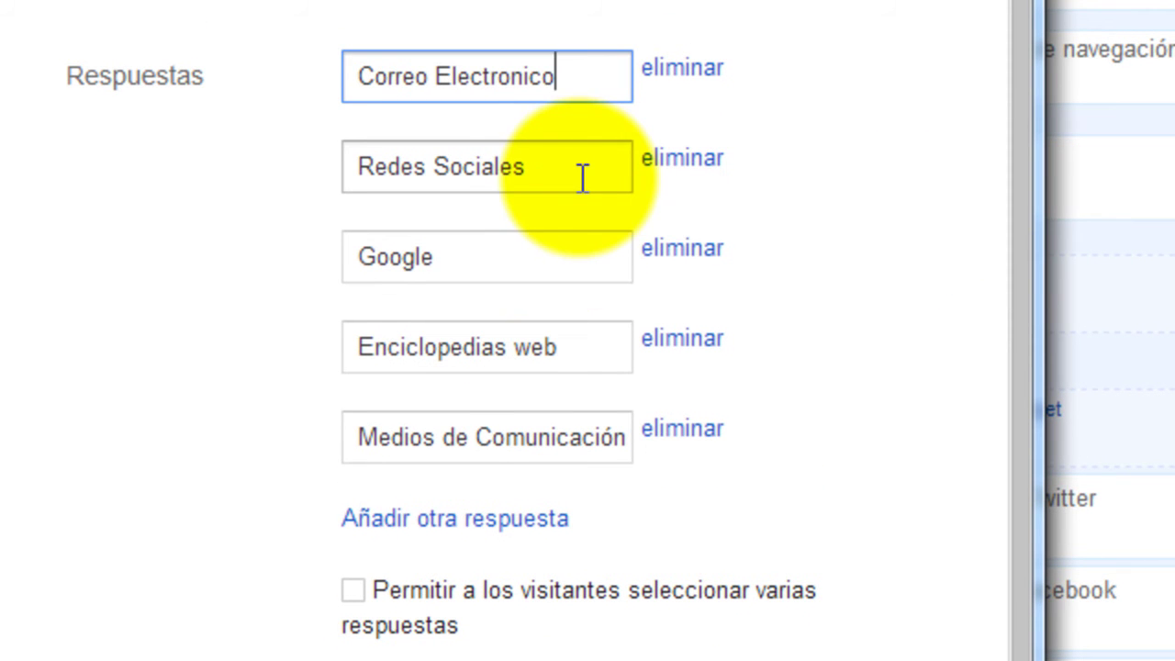
click(381, 430)
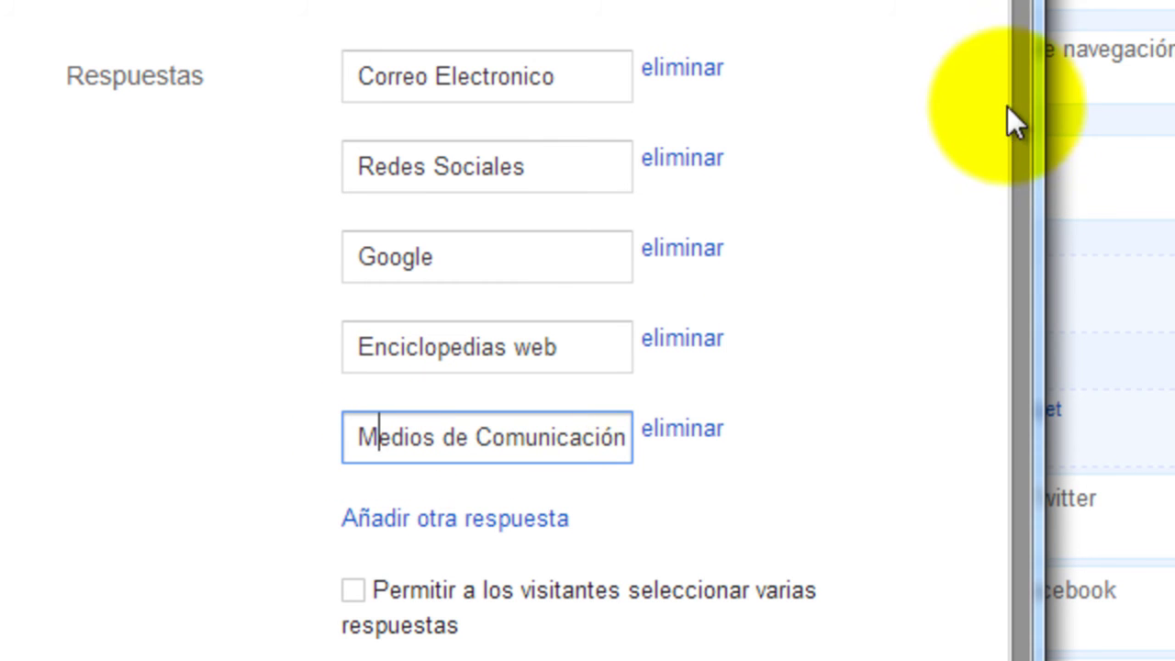
scroll(1031, 152, down, 3)
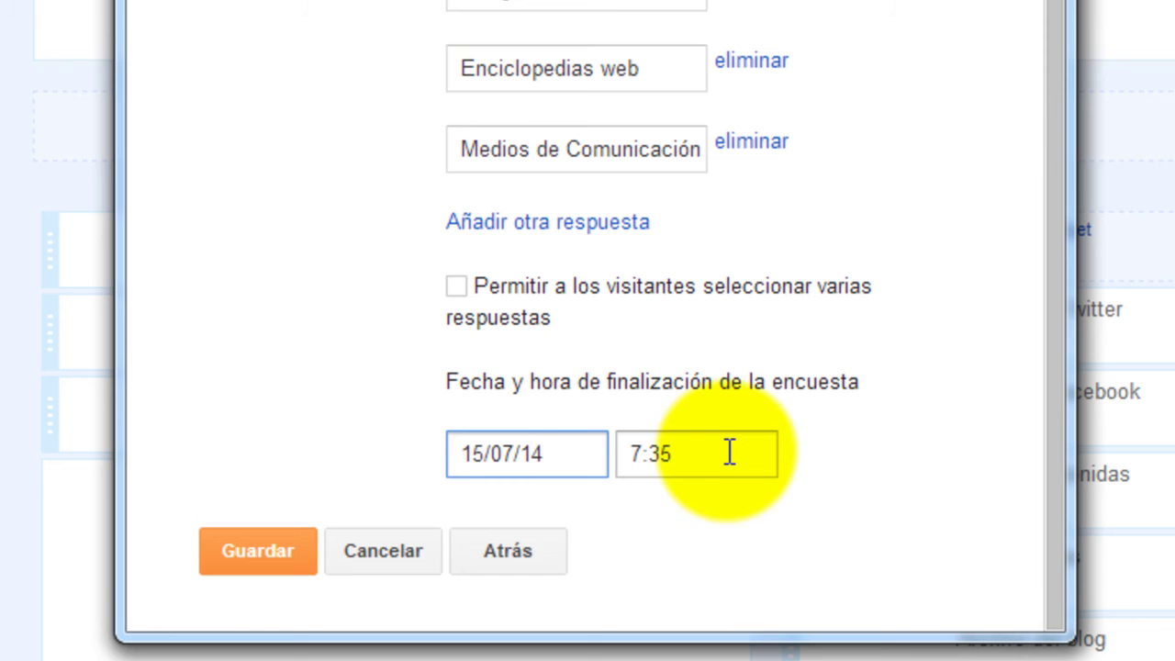
click(255, 567)
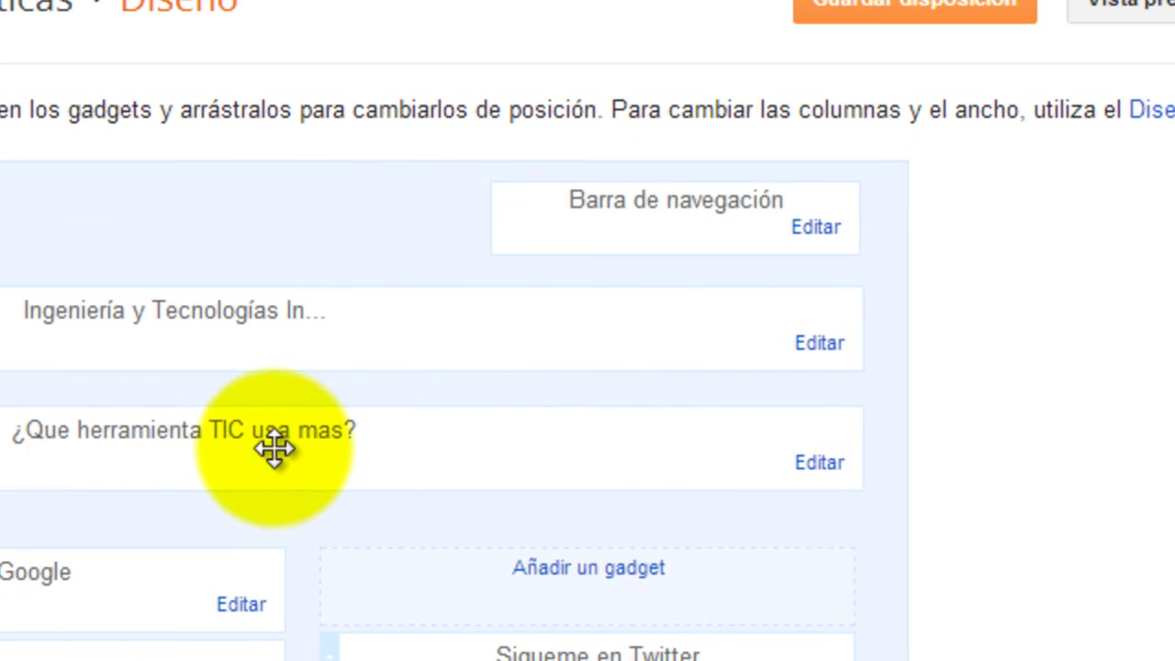
Move the "¿Que herramienta TIC usa mas?" gadget into the sidebar column above "Sigueme en Twitter" and save the layout
drag(732, 135, 705, 155)
drag(246, 468, 248, 467)
scroll(248, 468, down, 2)
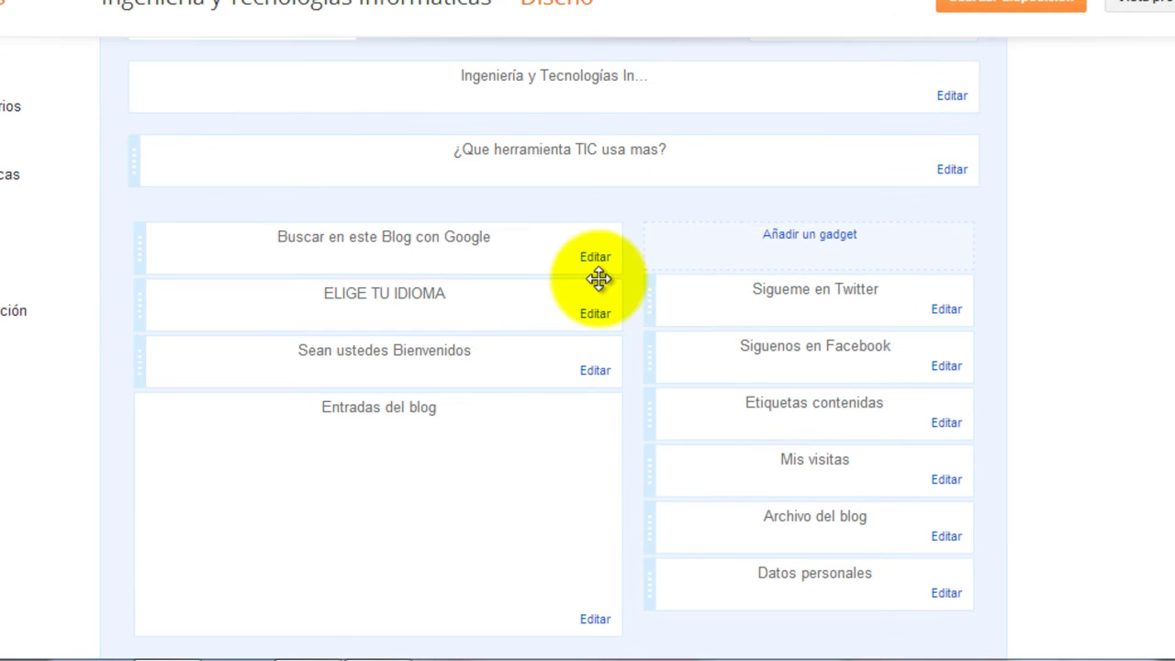
drag(519, 163, 786, 316)
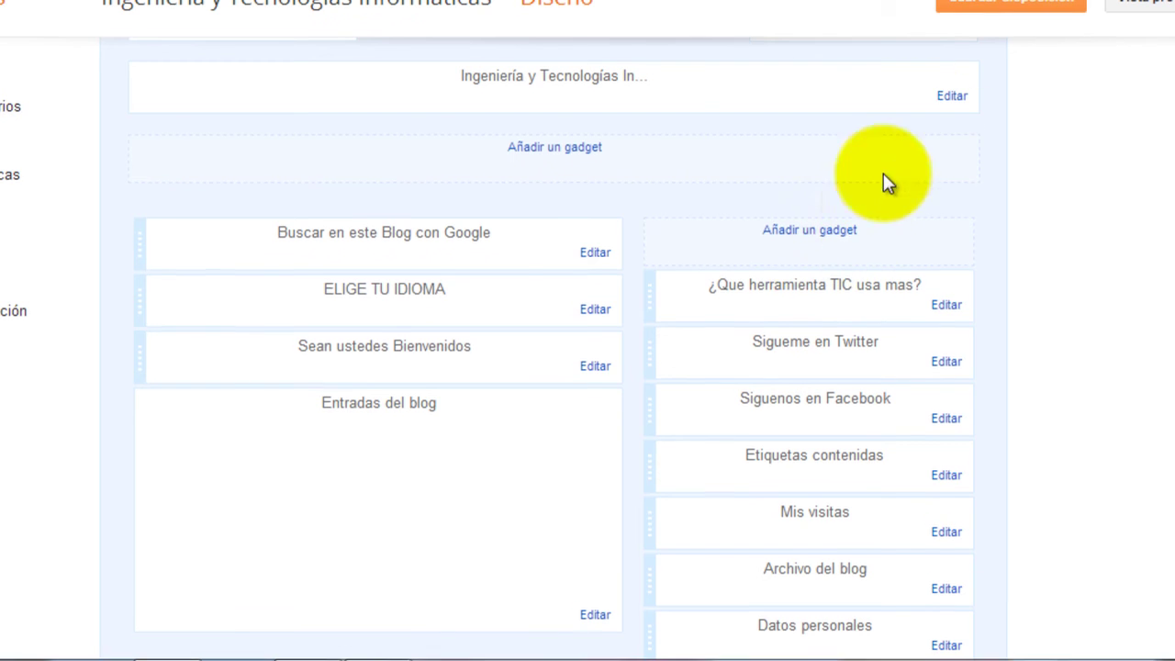
click(1005, 4)
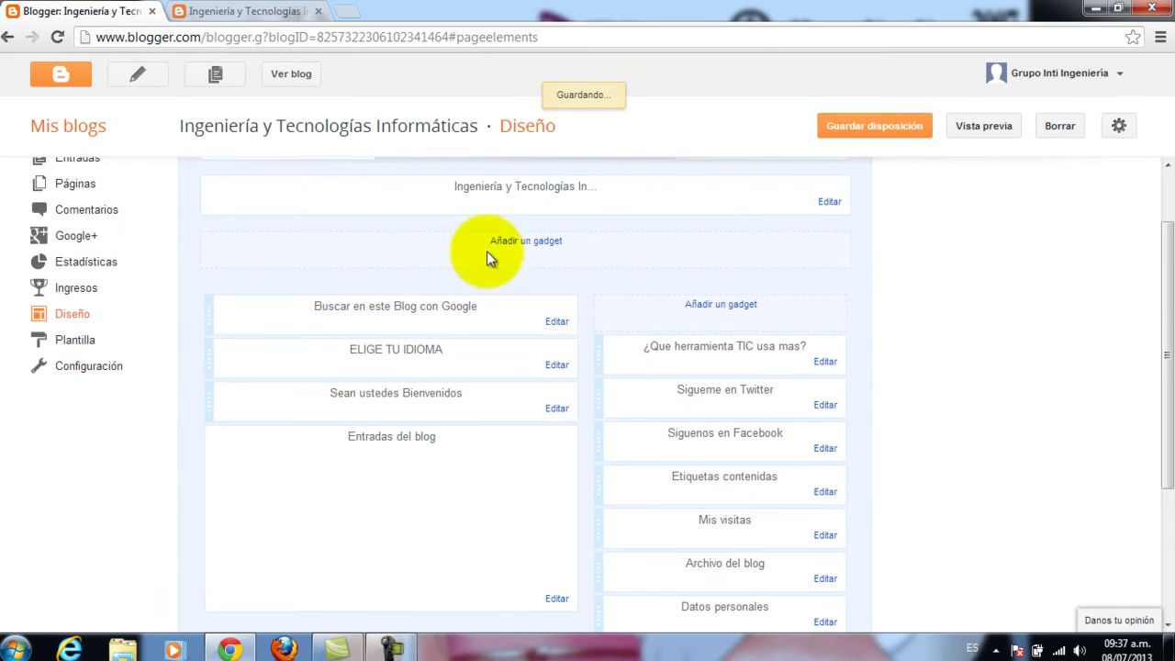
View the published blog and examine how the poll appears in the sidebar among the other gadgets
scroll(505, 244, up, 1)
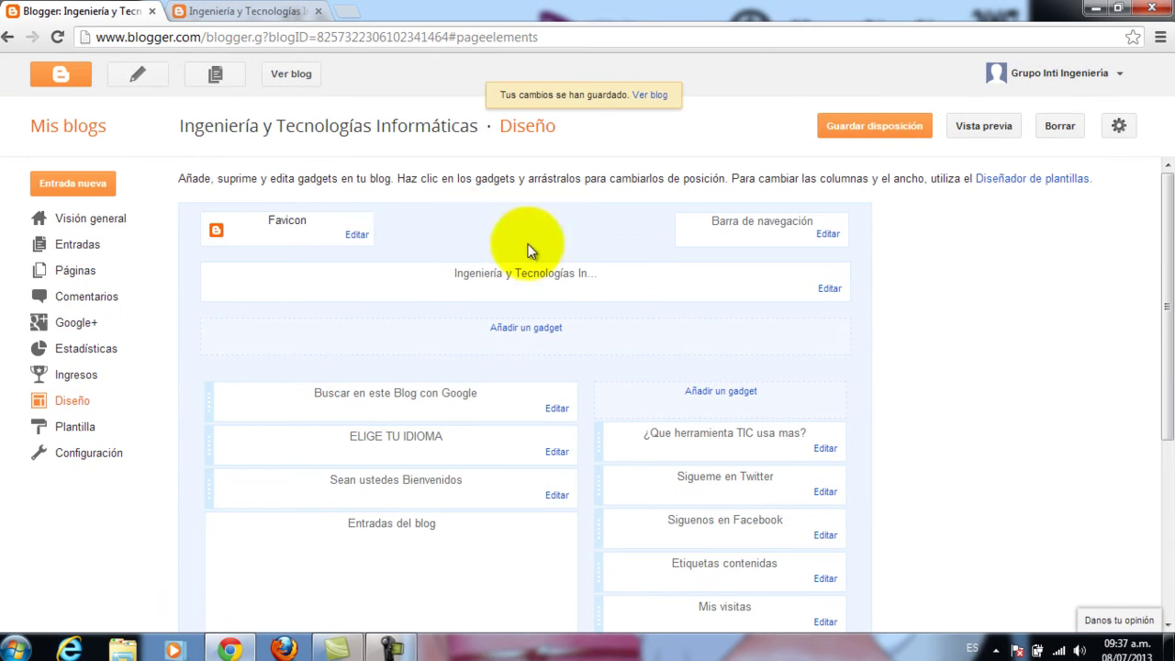
click(287, 80)
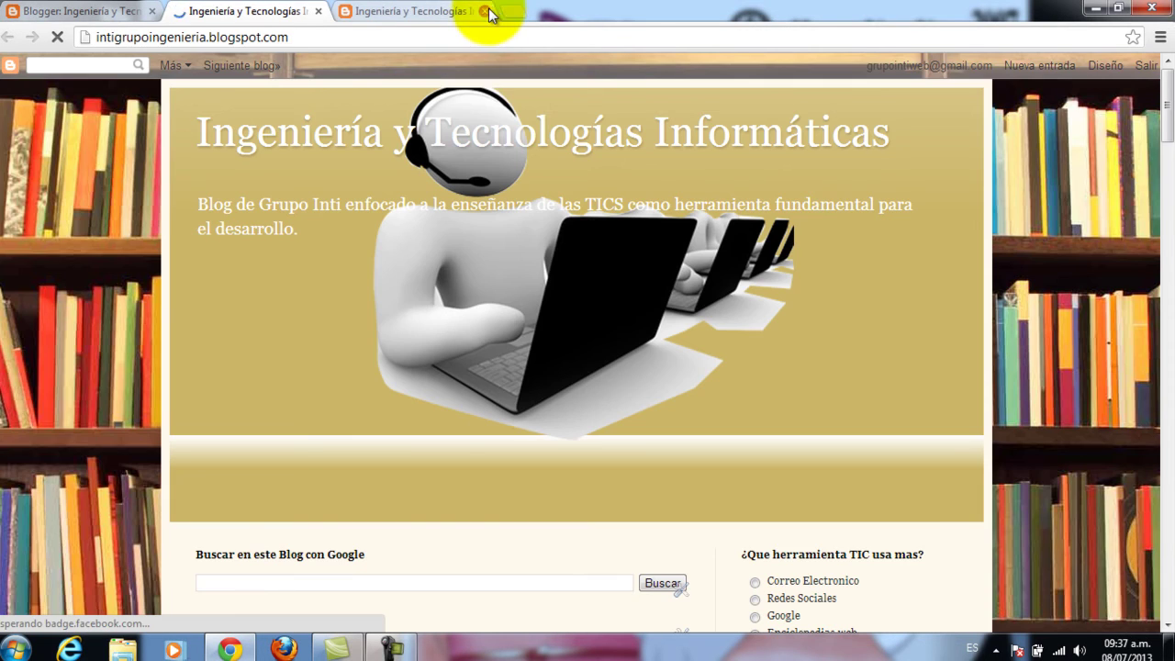
scroll(556, 183, down, 3)
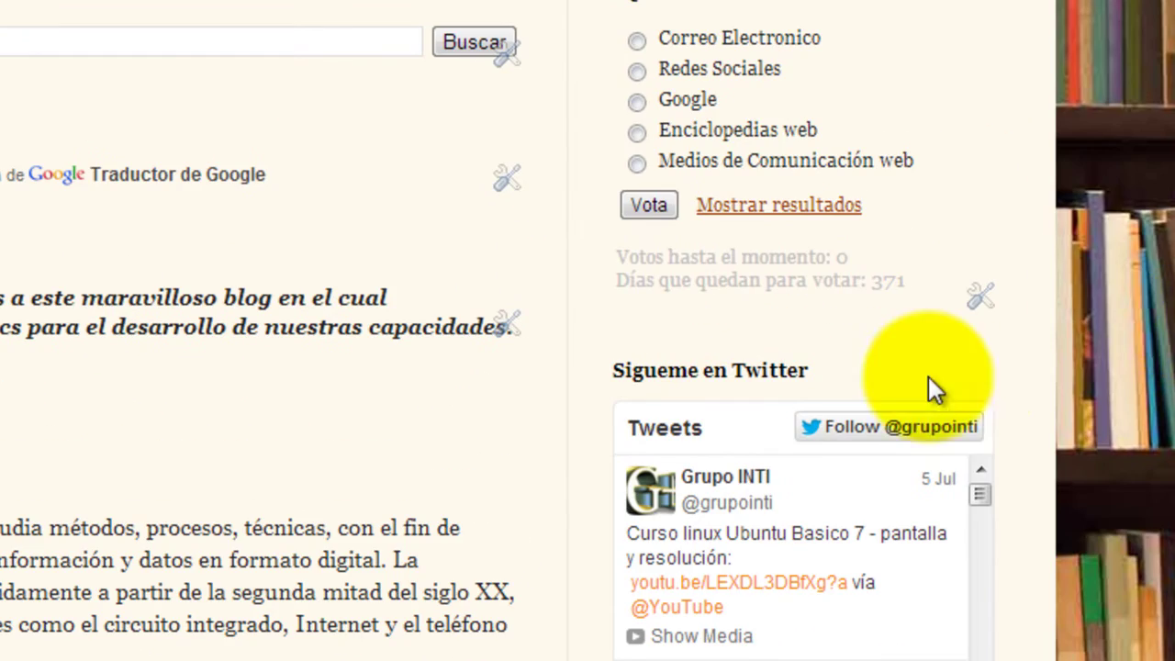
scroll(785, 234, down, 3)
scroll(793, 241, up, 3)
scroll(919, 404, down, 6)
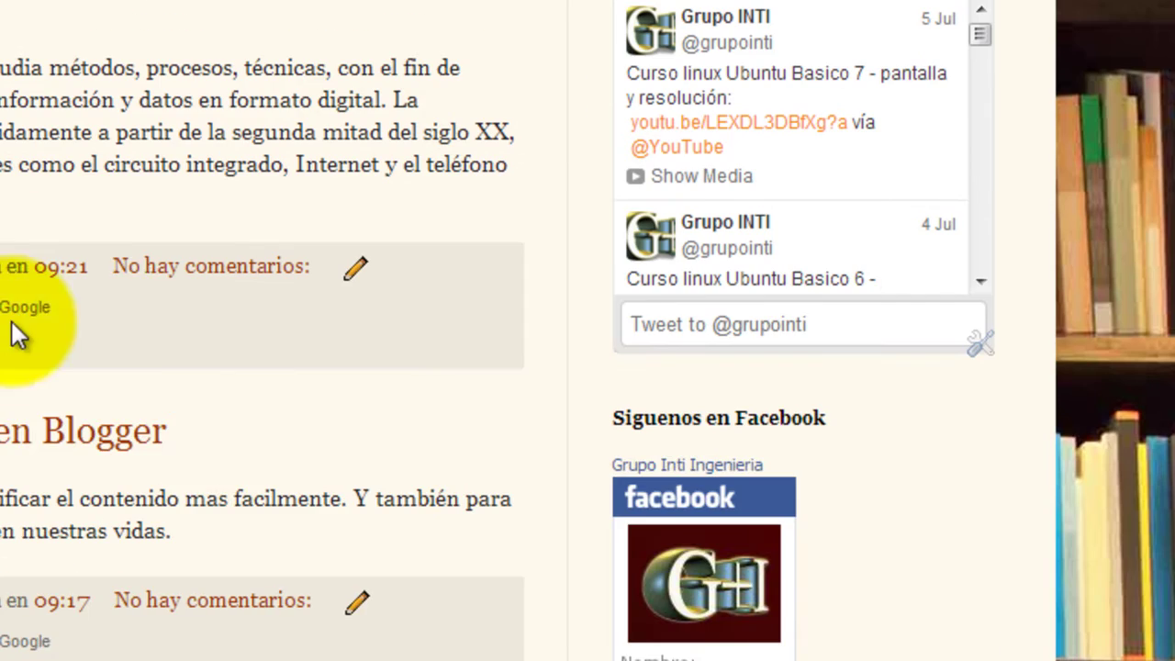
scroll(919, 404, down, 3)
scroll(700, 288, up, 3)
scroll(680, 271, up, 2)
scroll(761, 83, down, 2)
scroll(306, 275, up, 2)
scroll(307, 276, down, 3)
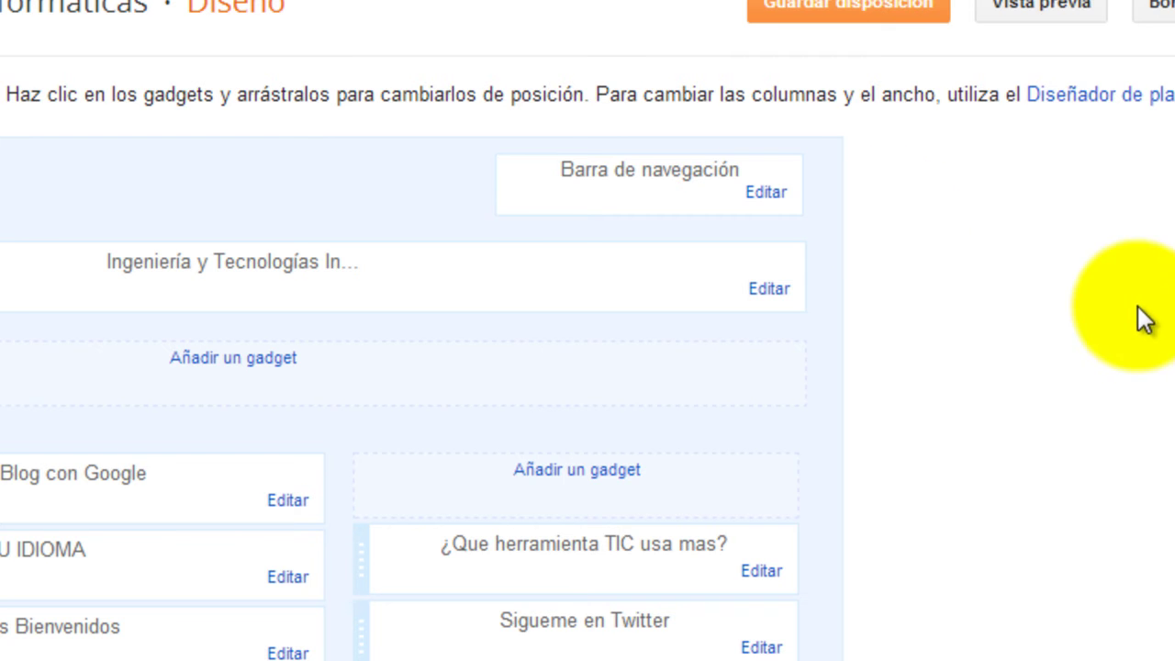
Move the poll gadget below "Siguenos en Facebook" in the sidebar column and save the layout
scroll(909, 276, down, 5)
drag(524, 118, 532, 267)
scroll(590, 275, up, 5)
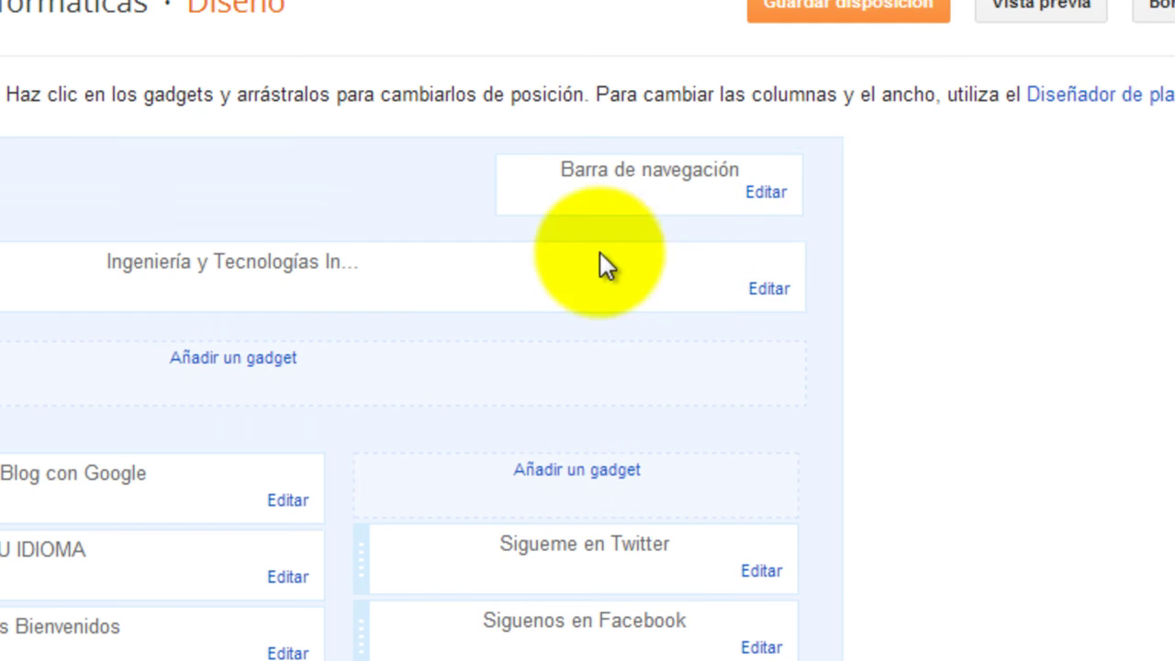
click(852, 16)
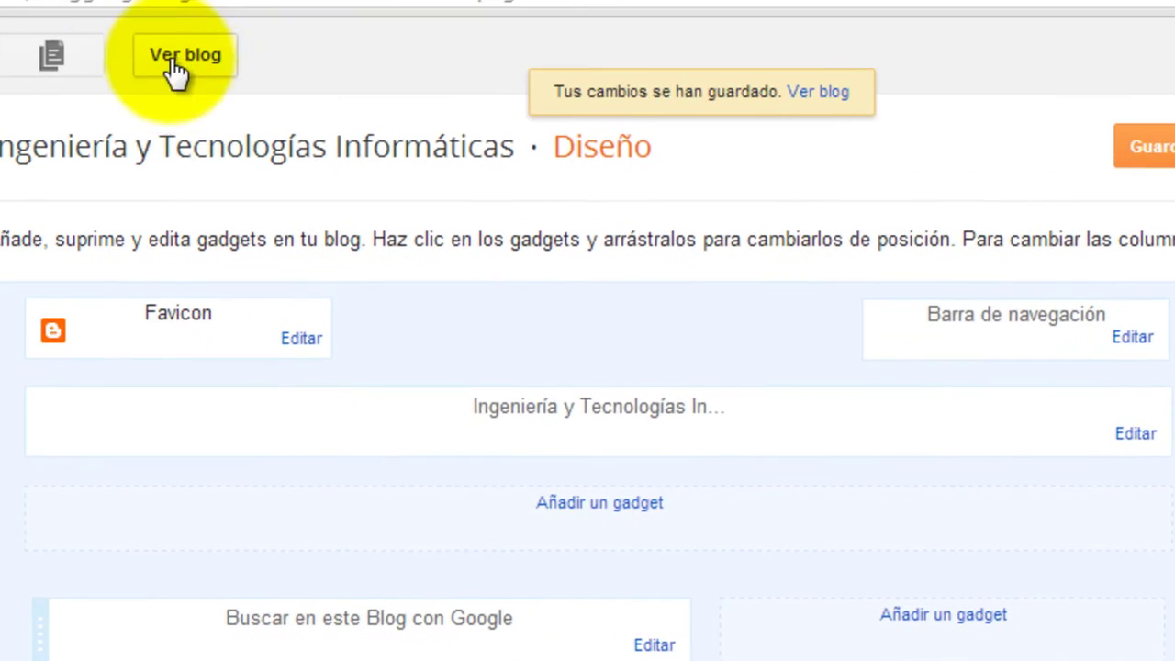
View the published blog and vote for "Google" in the "¿Que herramienta TIC usa mas?" poll
click(170, 65)
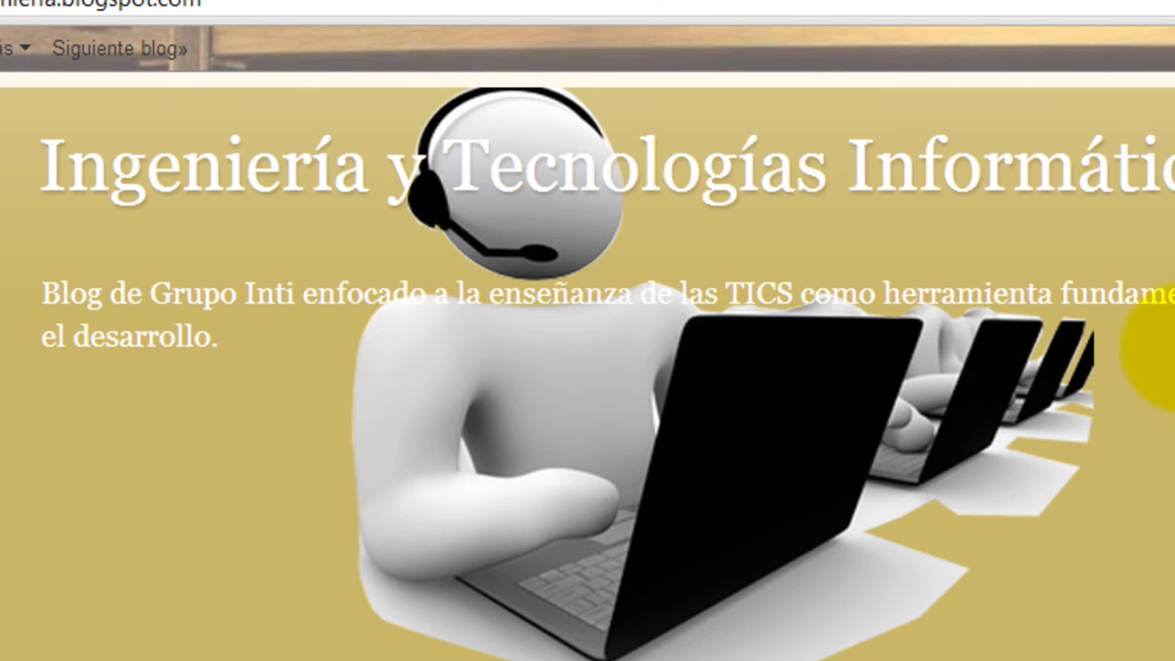
scroll(1146, 313, down, 2)
scroll(985, 255, down, 5)
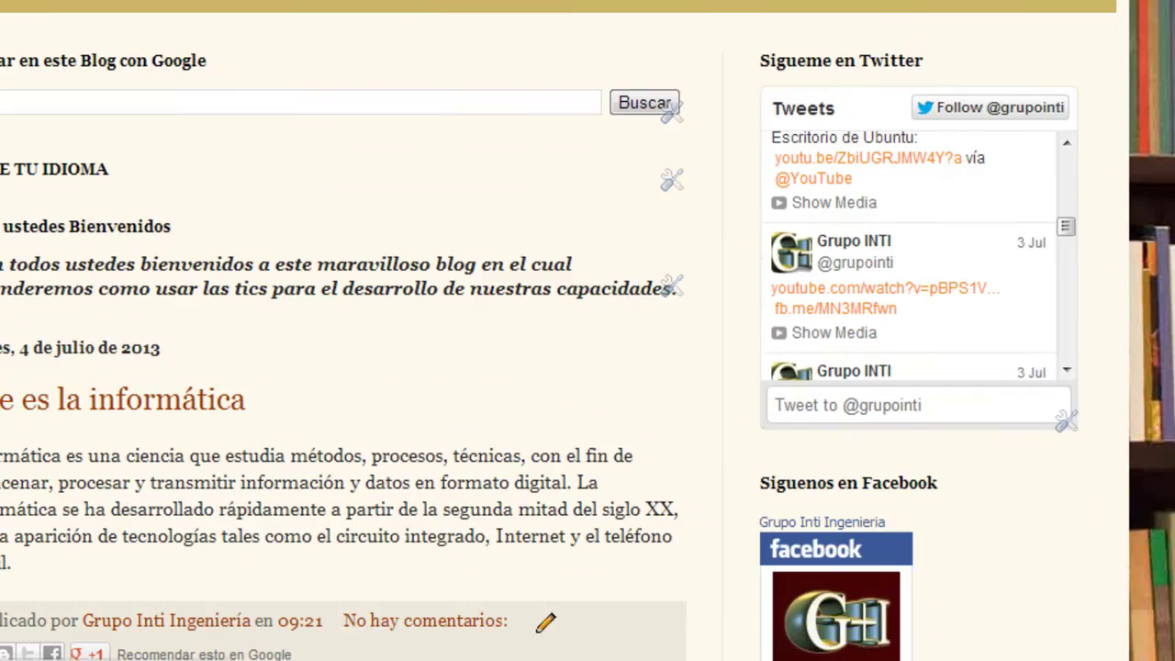
scroll(985, 254, down, 5)
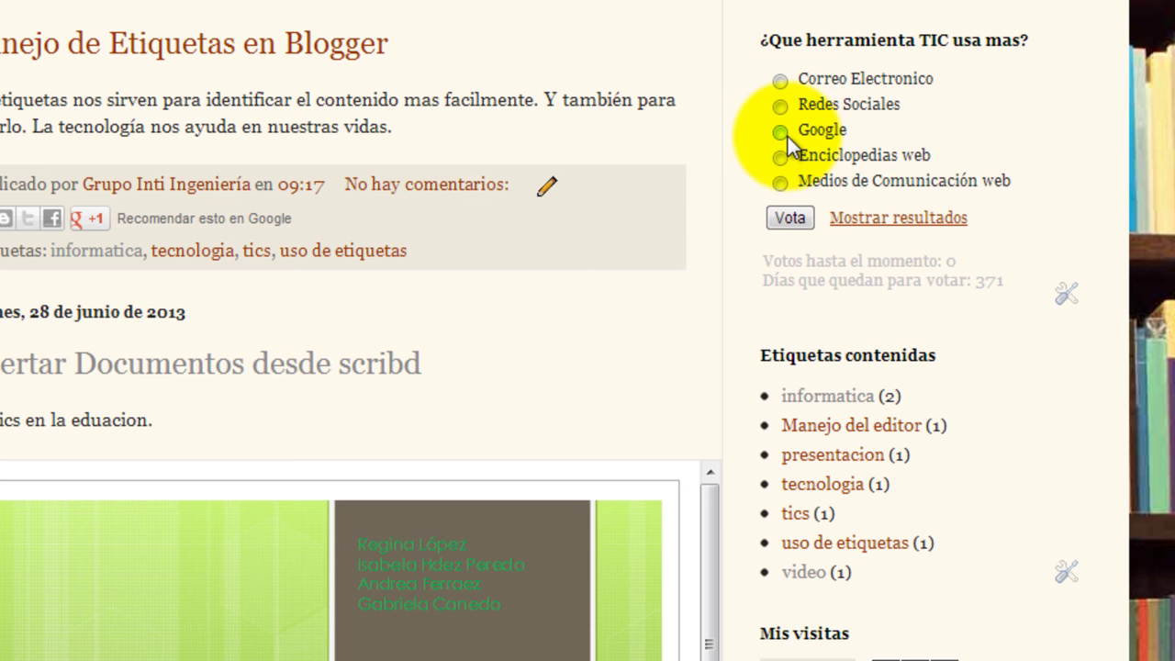
click(790, 218)
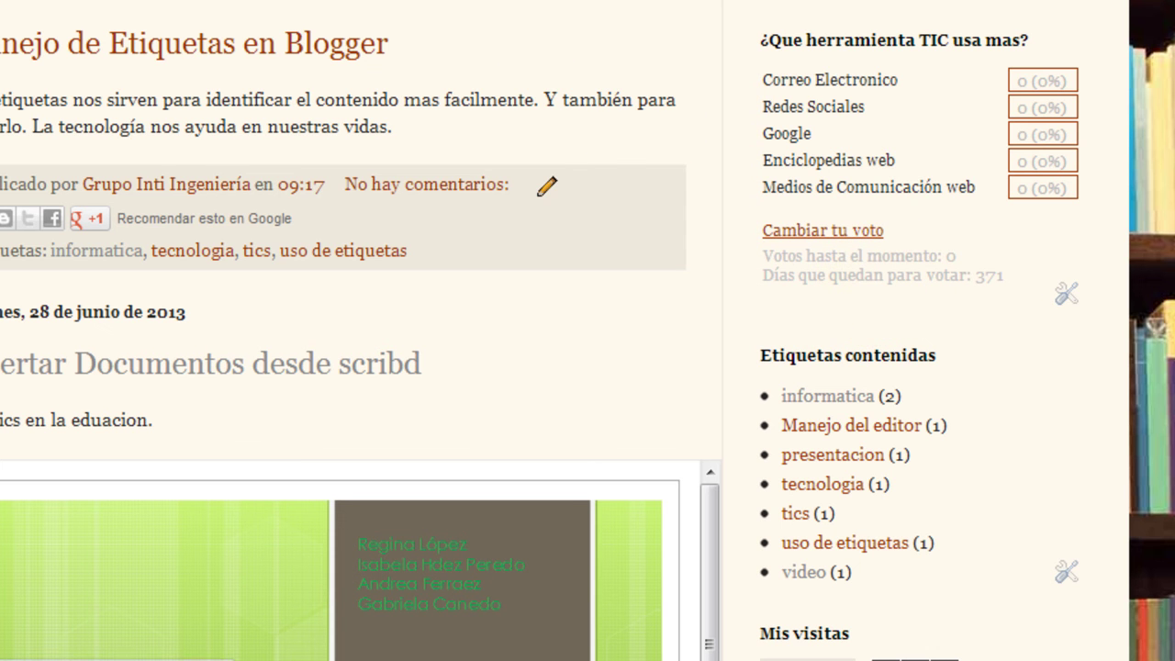
Check the poll's results on the blog page, open the option to change the vote and return to the results
key(Home)
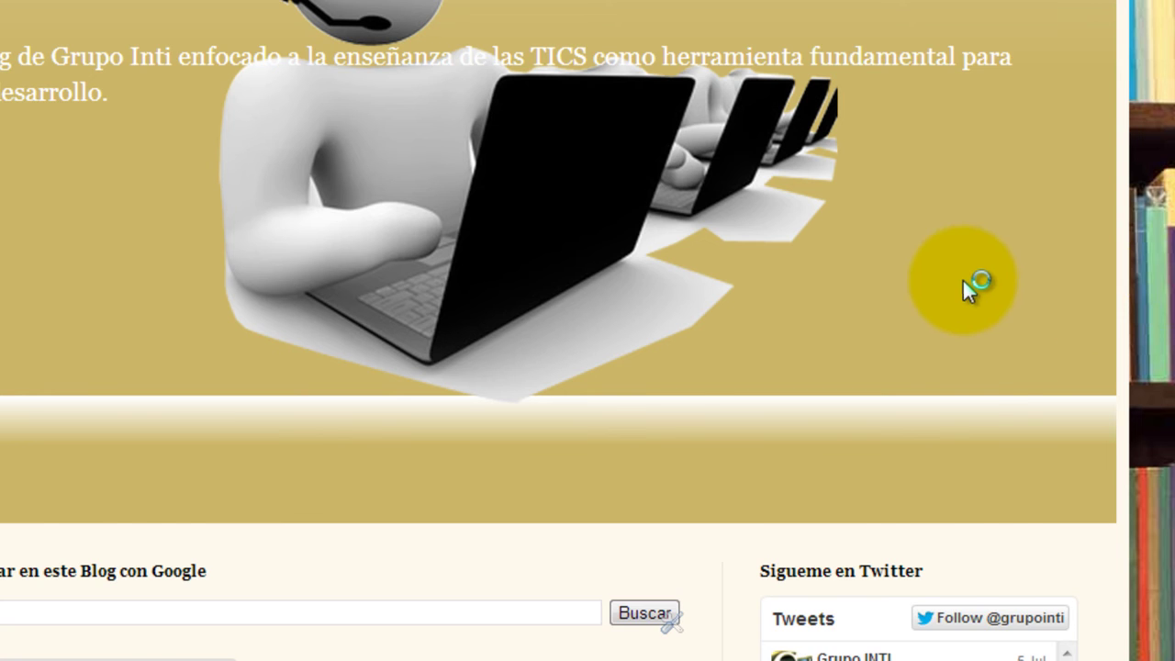
scroll(966, 282, down, 5)
scroll(1111, 230, down, 11)
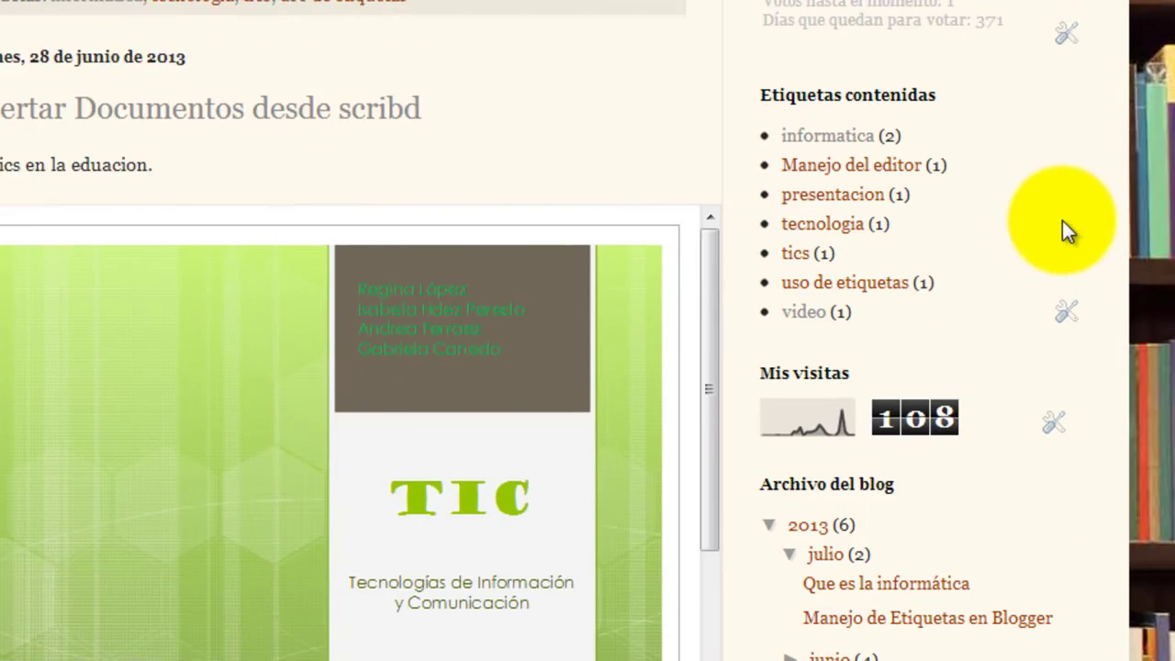
scroll(1071, 243, up, 5)
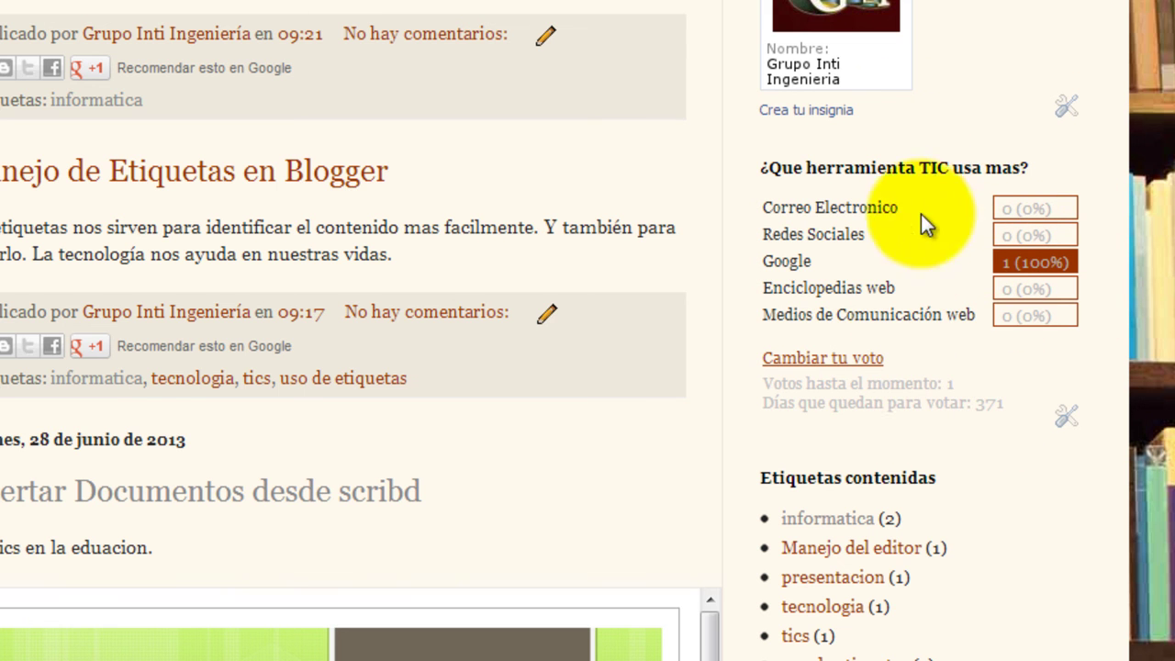
click(863, 353)
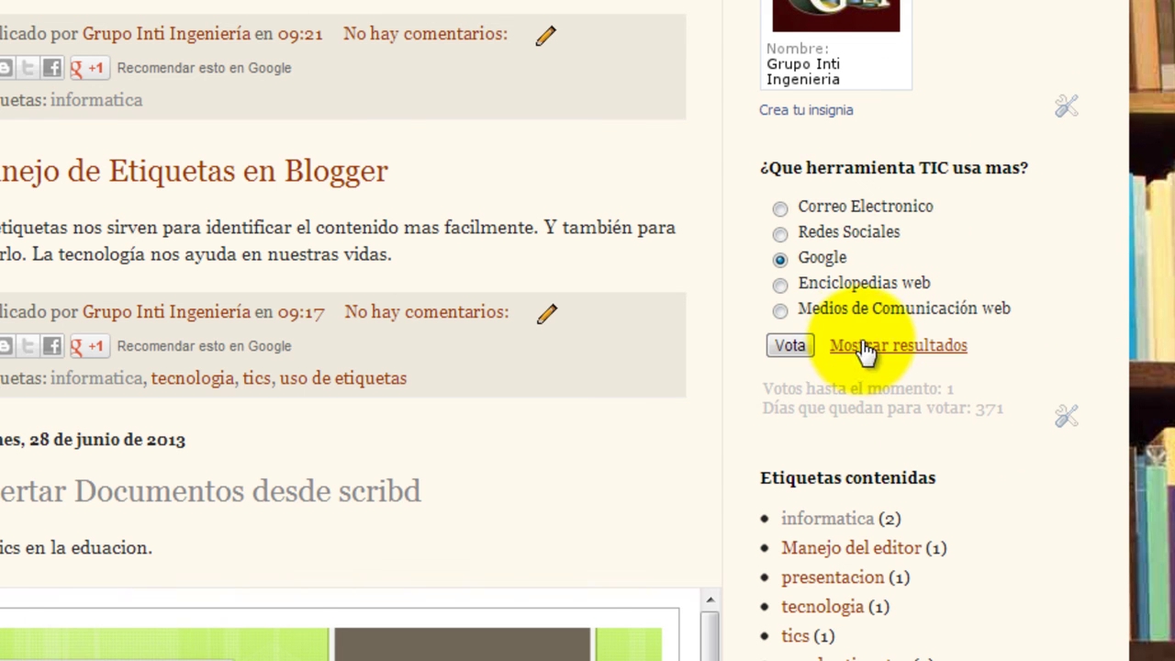
click(790, 346)
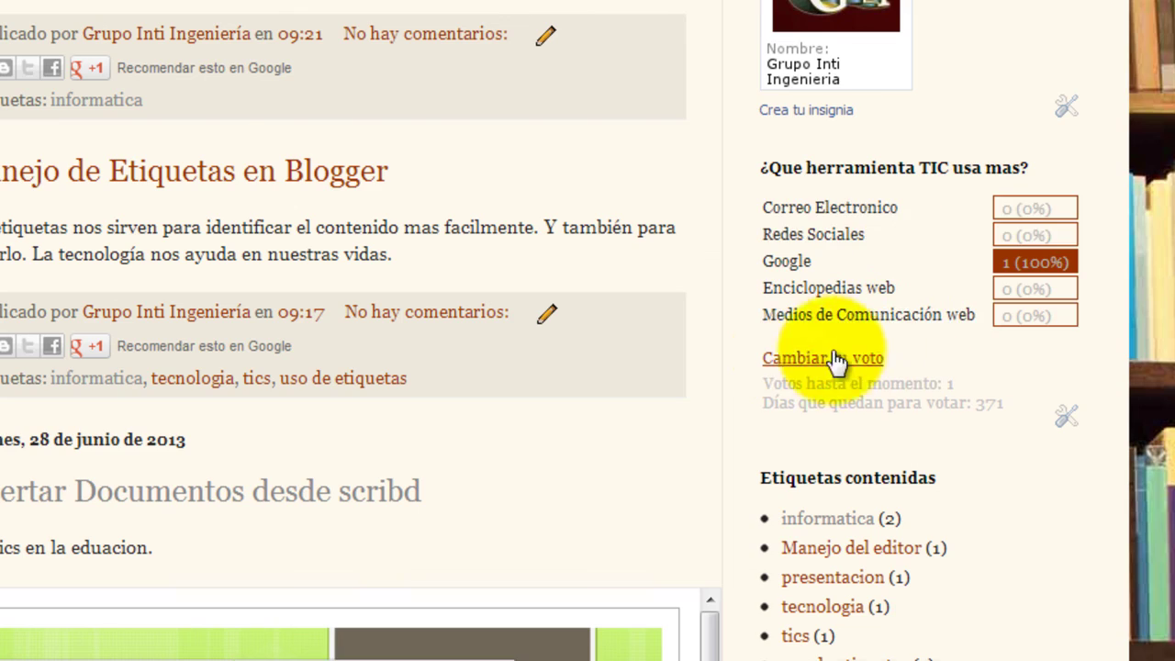
scroll(919, 316, up, 15)
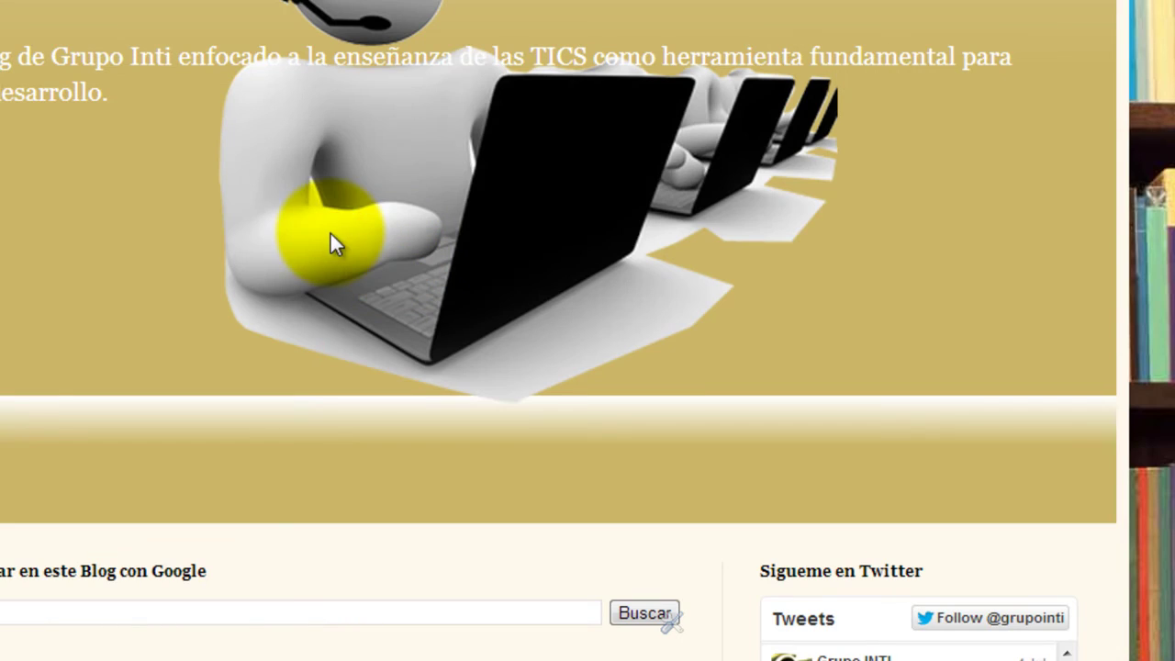
scroll(353, 331, down, 12)
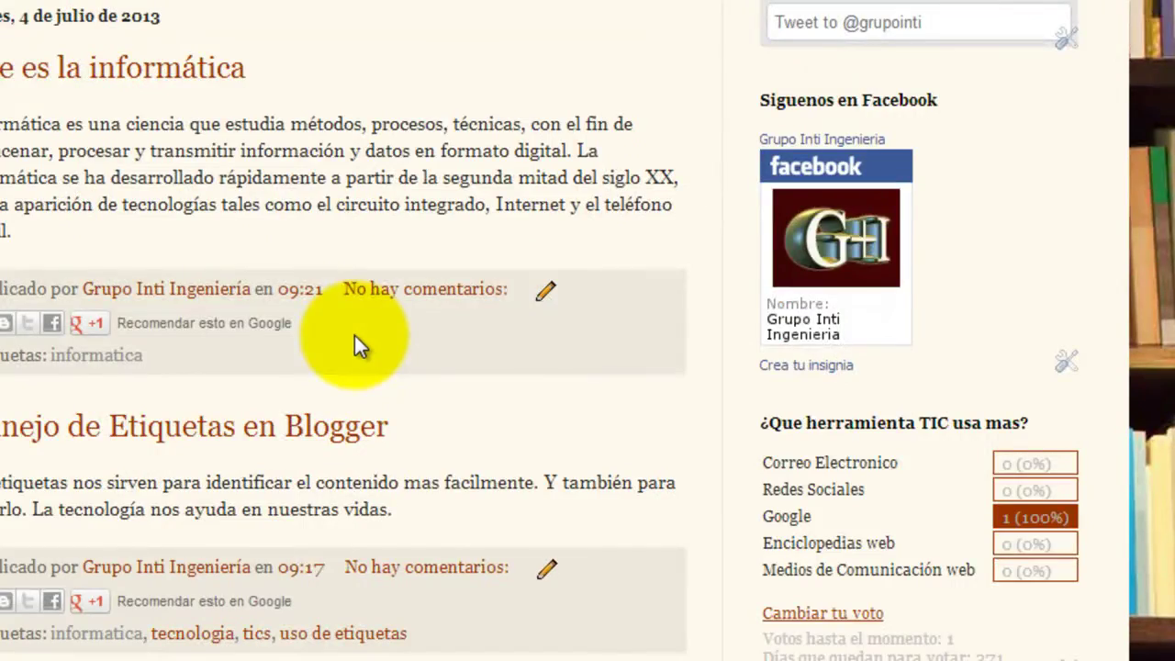
scroll(368, 345, down, 3)
scroll(369, 350, up, 15)
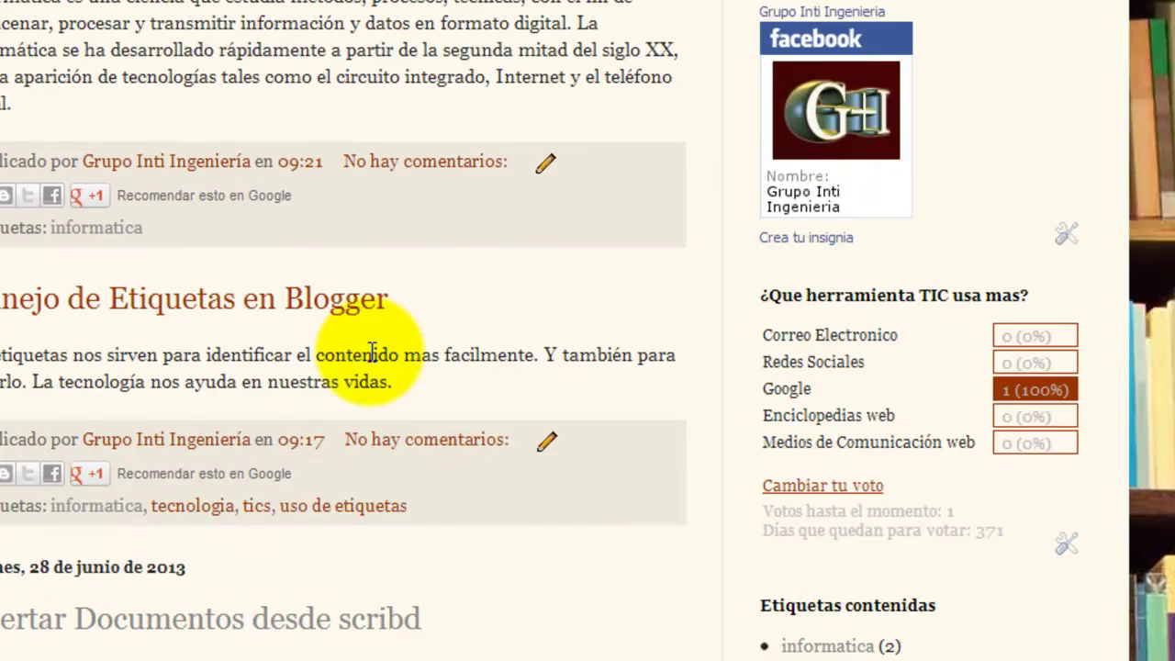